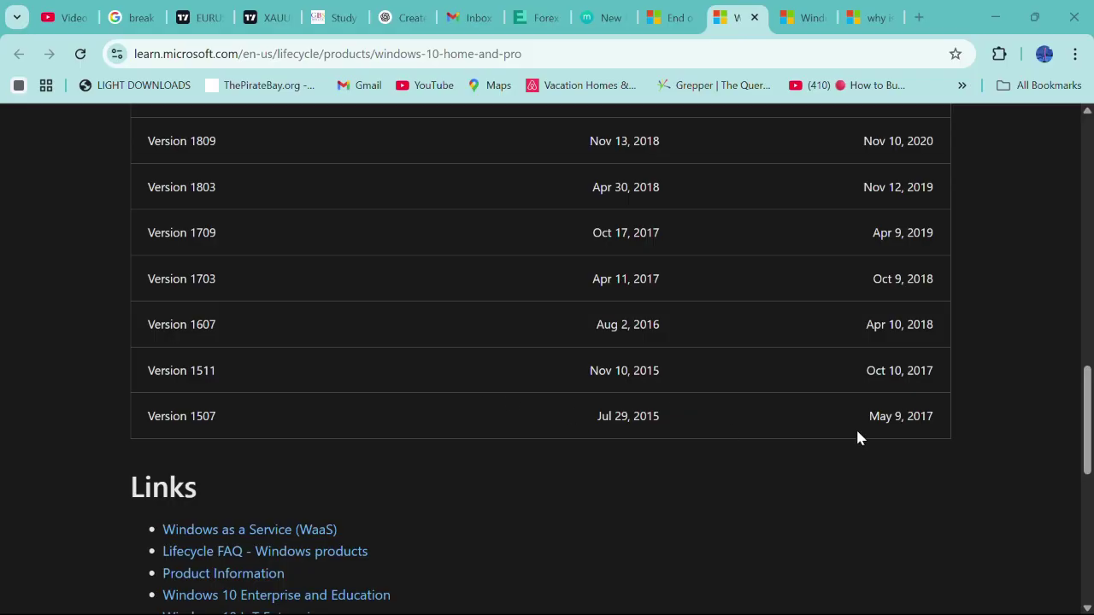
{"action": "scroll", "coordinate": [906, 451], "scroll_direction": "up", "scroll_amount": 3}
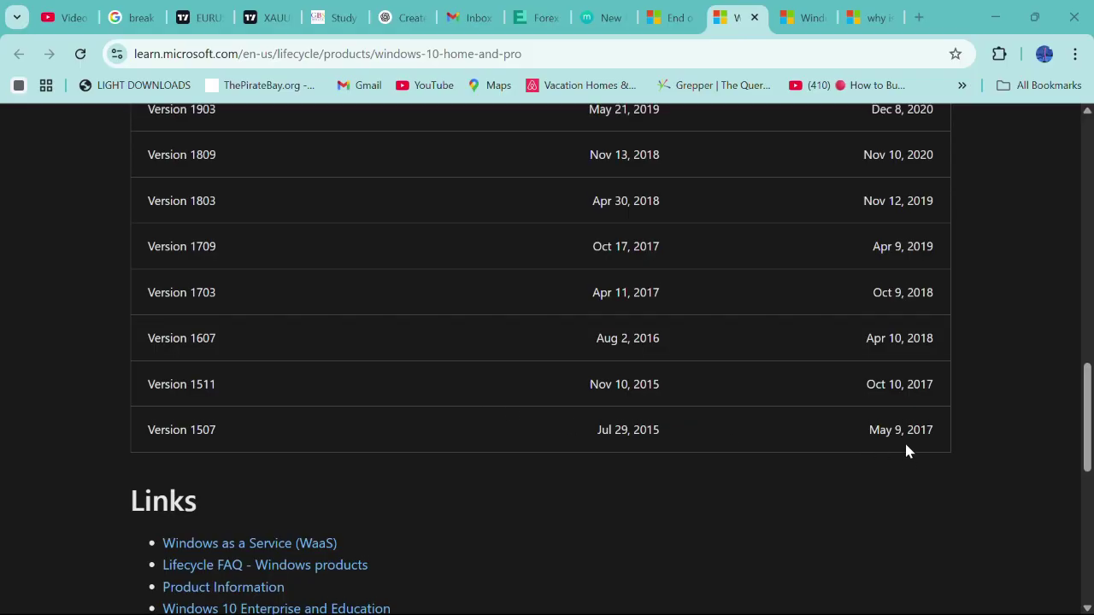
{"action": "scroll", "coordinate": [905, 450], "scroll_direction": "up", "scroll_amount": 2}
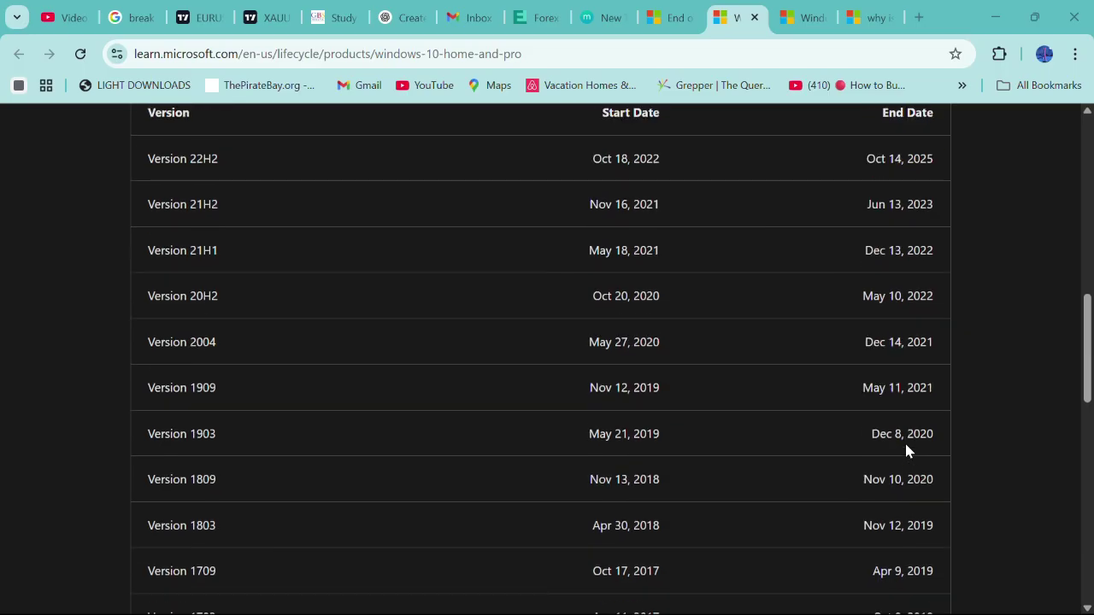
{"action": "scroll", "coordinate": [906, 451], "scroll_direction": "up", "scroll_amount": 1}
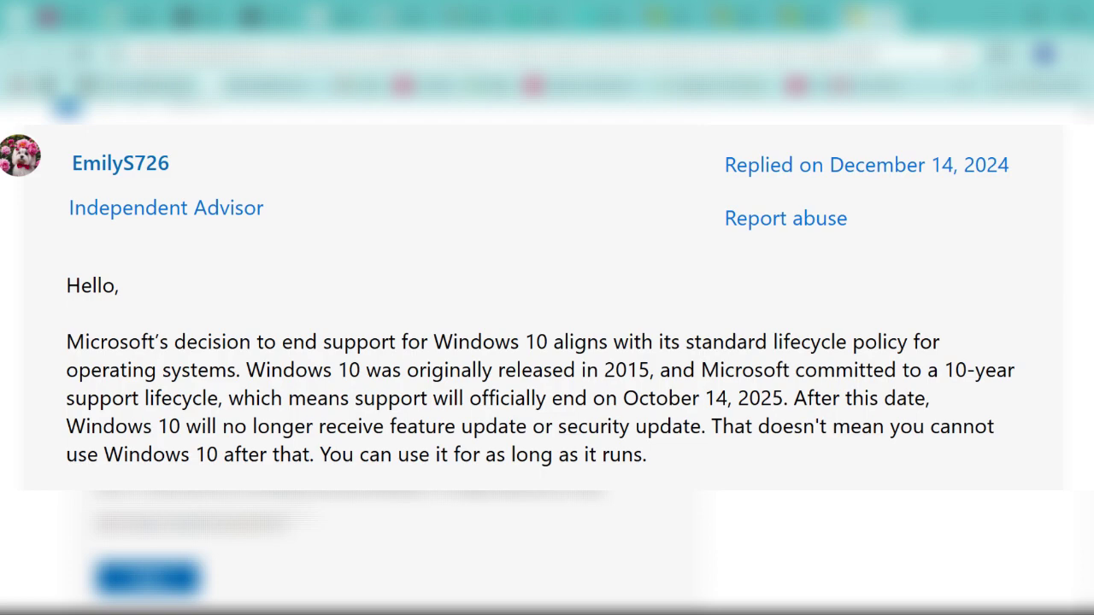
Scroll up in the Microsoft Community thread to the reply confirming the October 14, 2025 end date.
{"action": "scroll", "coordinate": [547, 341], "scroll_direction": "up", "scroll_amount": 1}
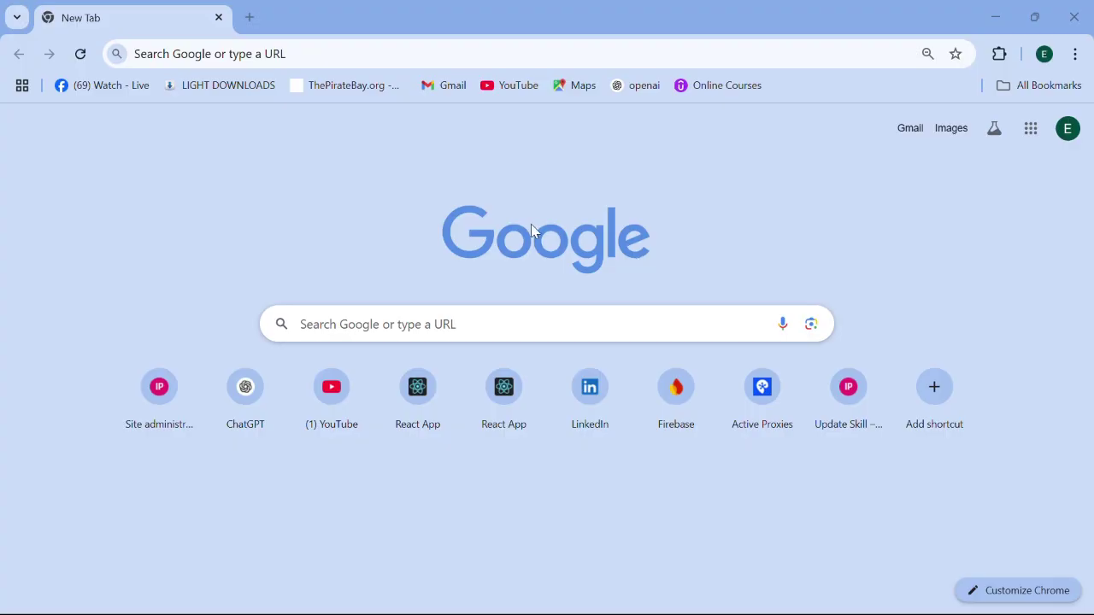
Search the web for '0patch' from the address bar.
{"action": "left_click", "coordinate": [393, 48]}
{"action": "type", "text": "0patch"}
{"action": "key", "text": "Return"}
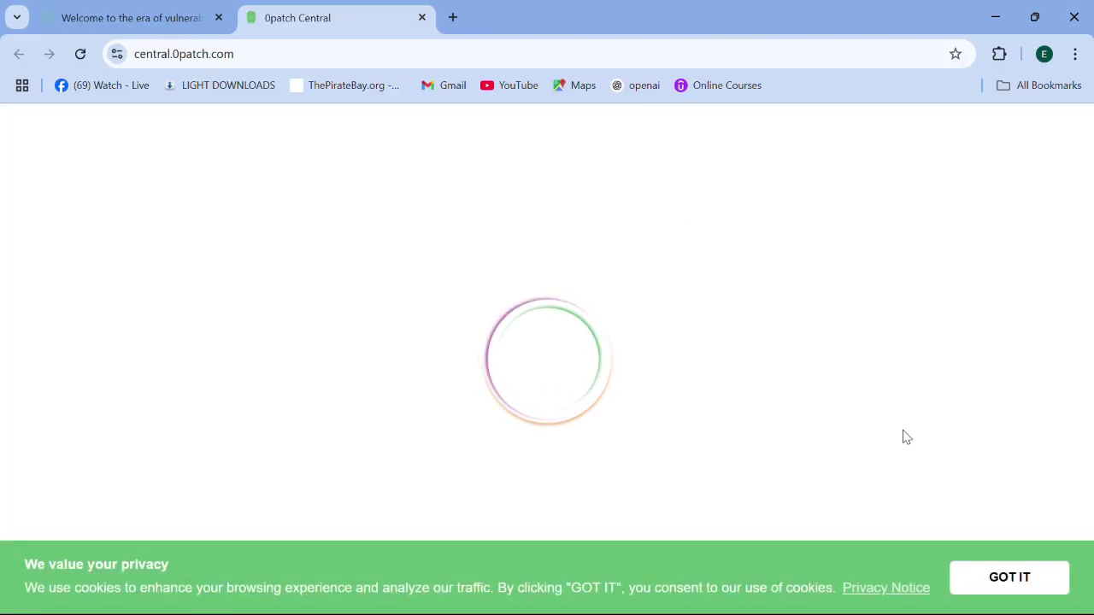
Dismiss the cookie notice and register an account with a saved e-mail, accepting the Terms of Service.
{"action": "left_click", "coordinate": [1010, 575]}
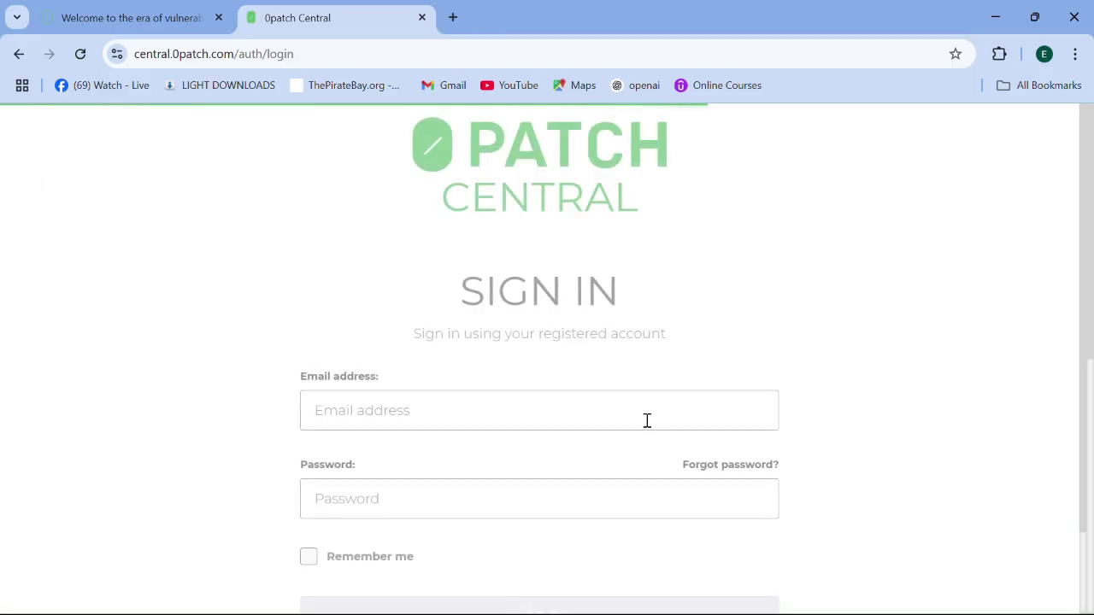
{"action": "scroll", "coordinate": [479, 478], "scroll_direction": "down", "scroll_amount": 1}
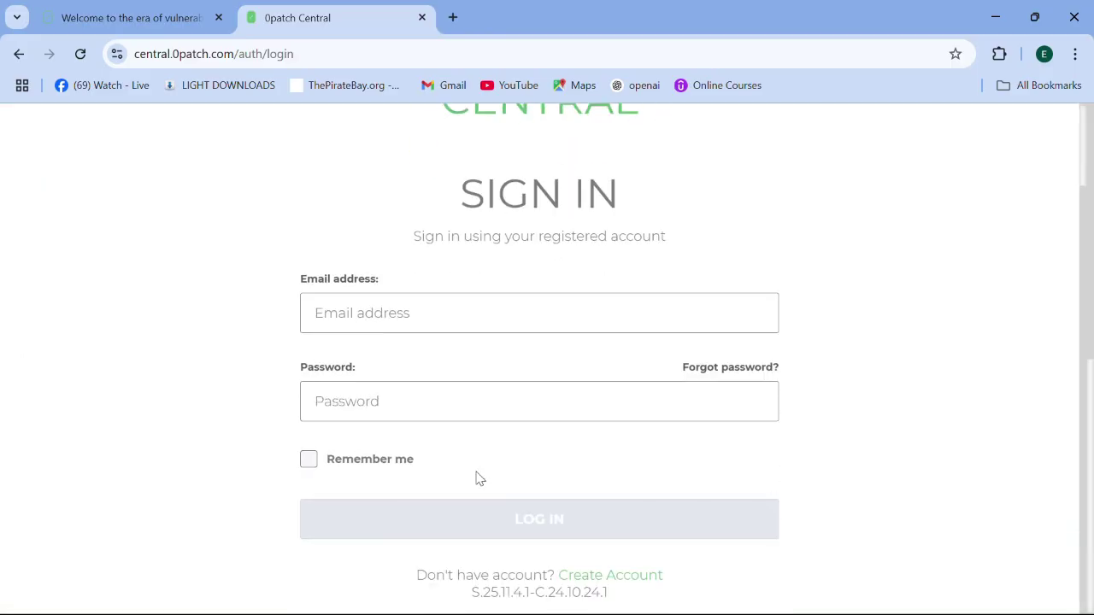
{"action": "left_click", "coordinate": [639, 577]}
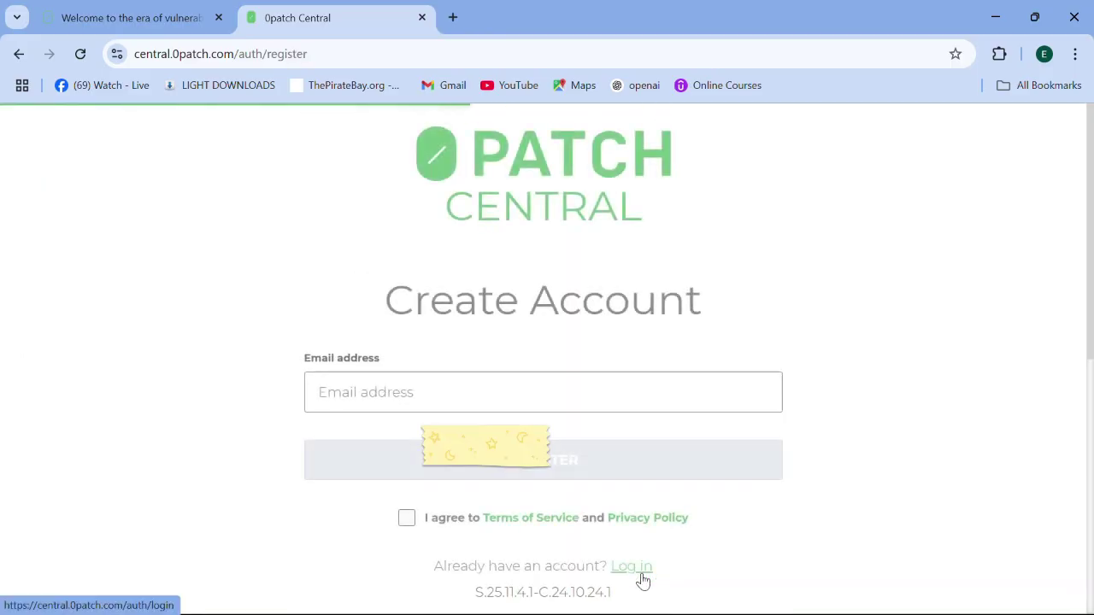
{"action": "left_click", "coordinate": [414, 393]}
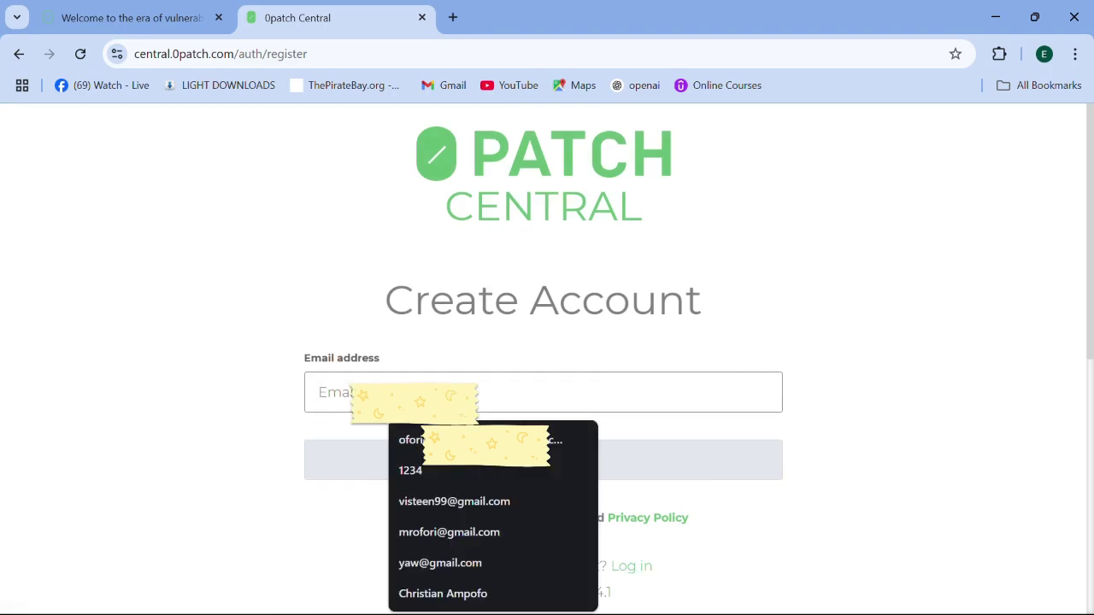
{"action": "left_click", "coordinate": [478, 439]}
{"action": "left_click", "coordinate": [406, 518]}
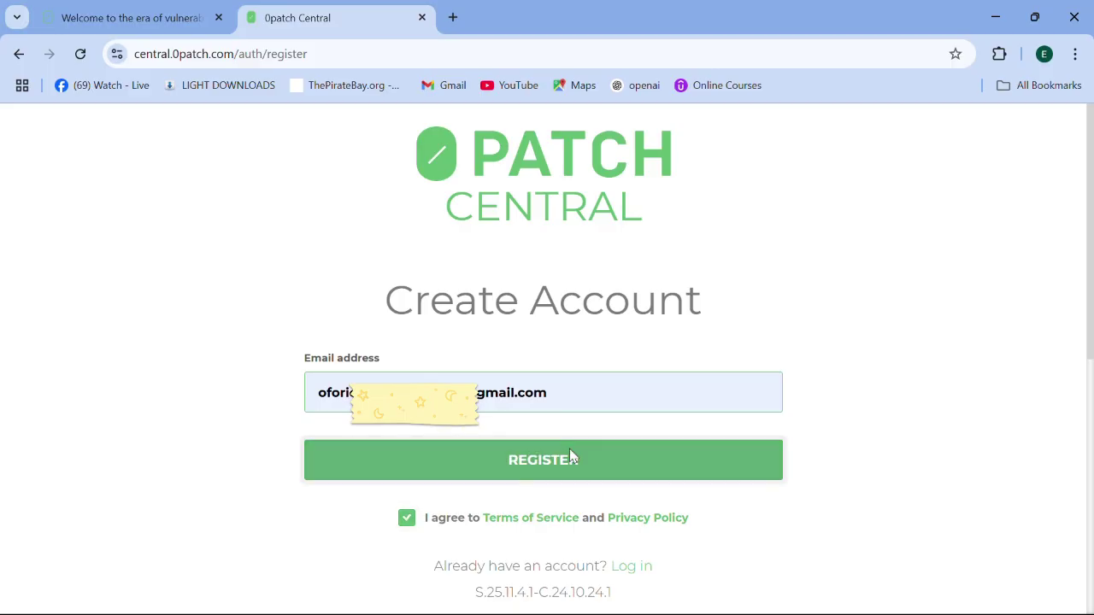
{"action": "left_click", "coordinate": [570, 456]}
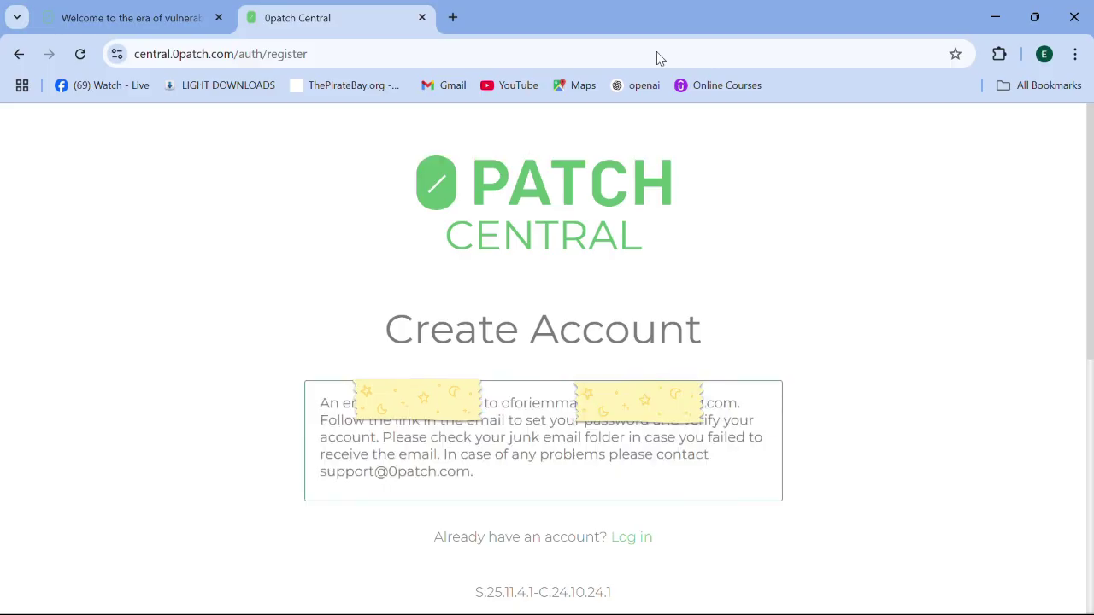
Open the 0patch Central Account Verification email in Gmail and follow its link to set a password.
{"action": "left_click", "coordinate": [183, 10]}
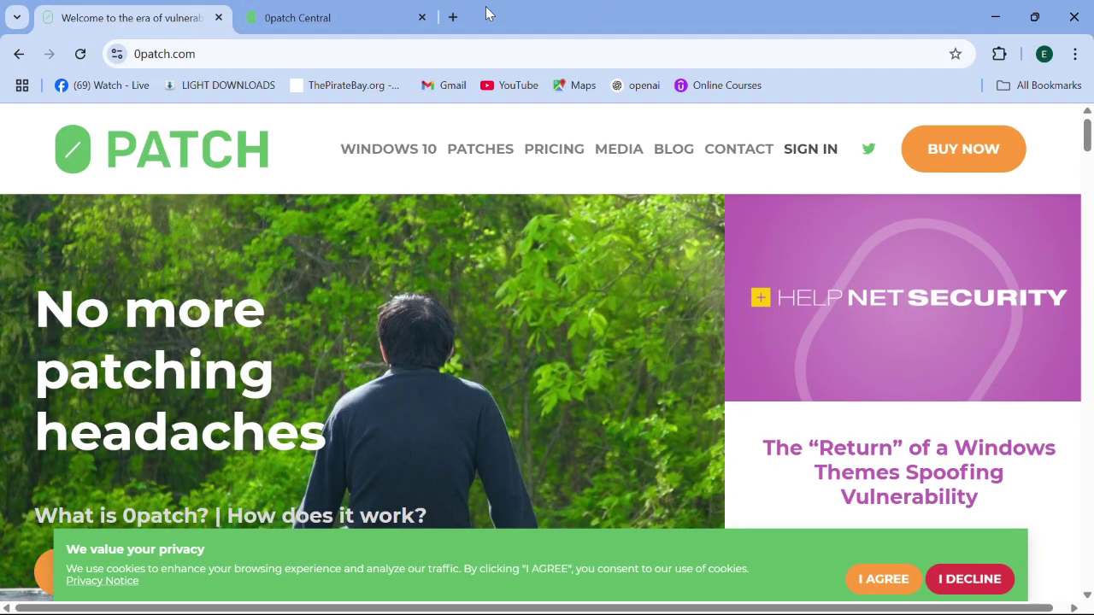
{"action": "left_click", "coordinate": [299, 17]}
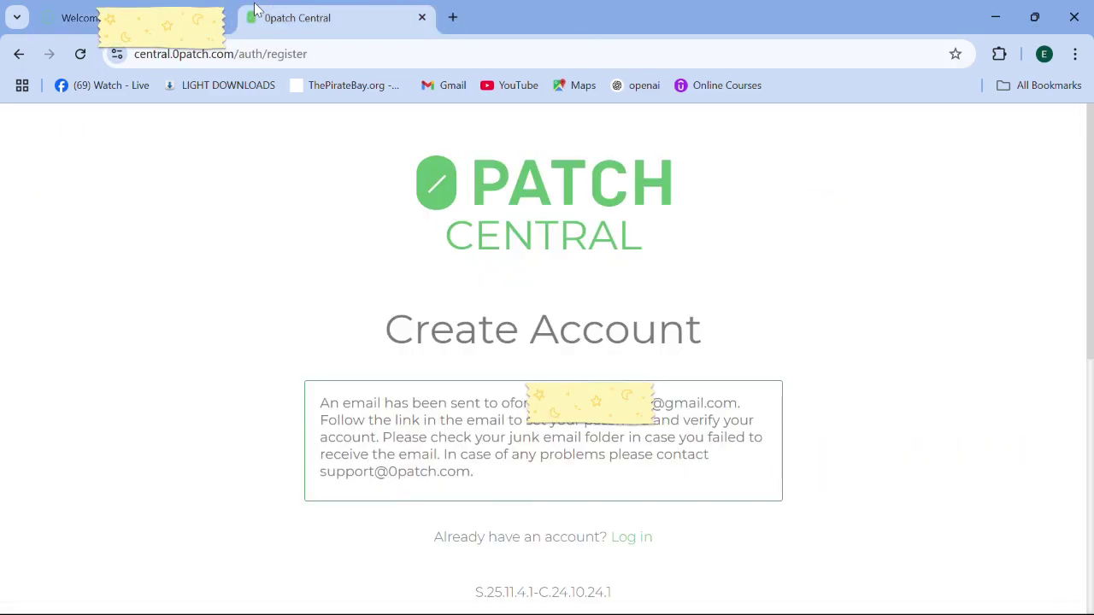
{"action": "left_click", "coordinate": [55, 14]}
{"action": "left_click", "coordinate": [446, 86]}
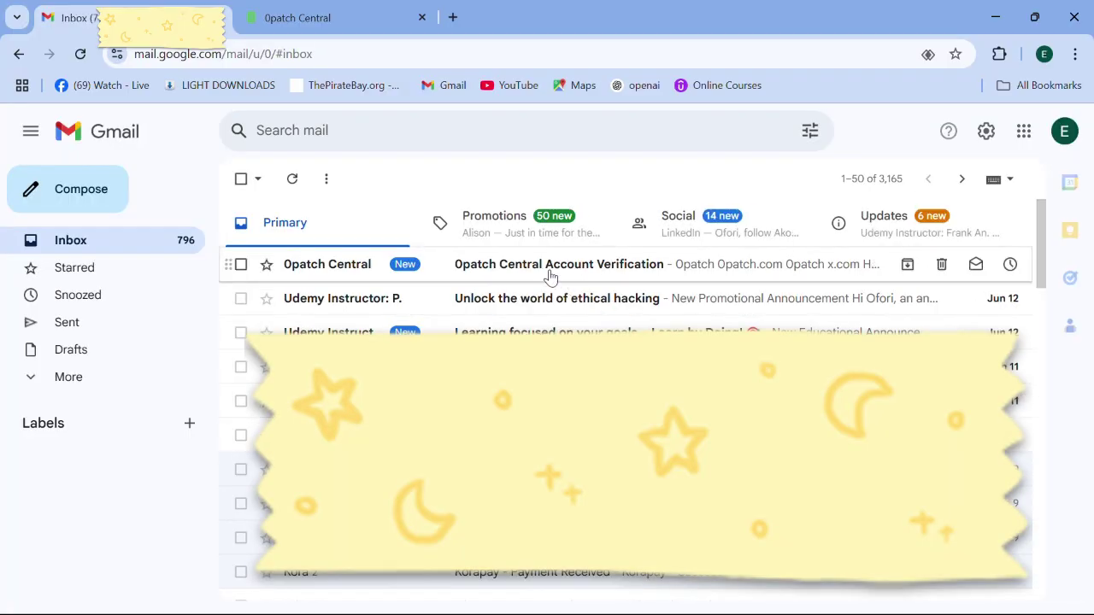
{"action": "left_click", "coordinate": [549, 275]}
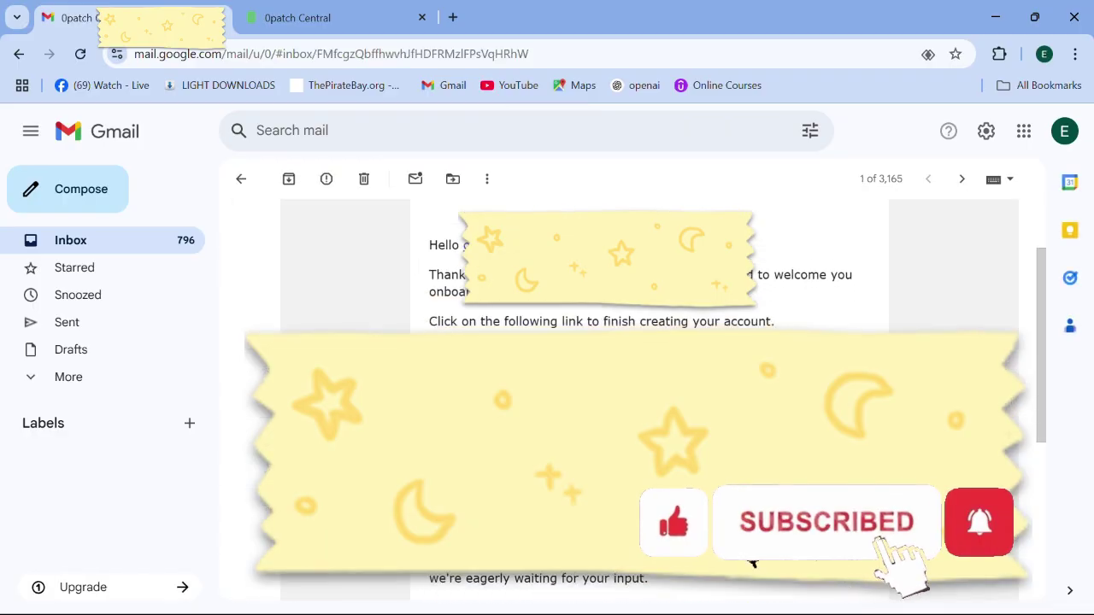
{"action": "left_click", "coordinate": [479, 346]}
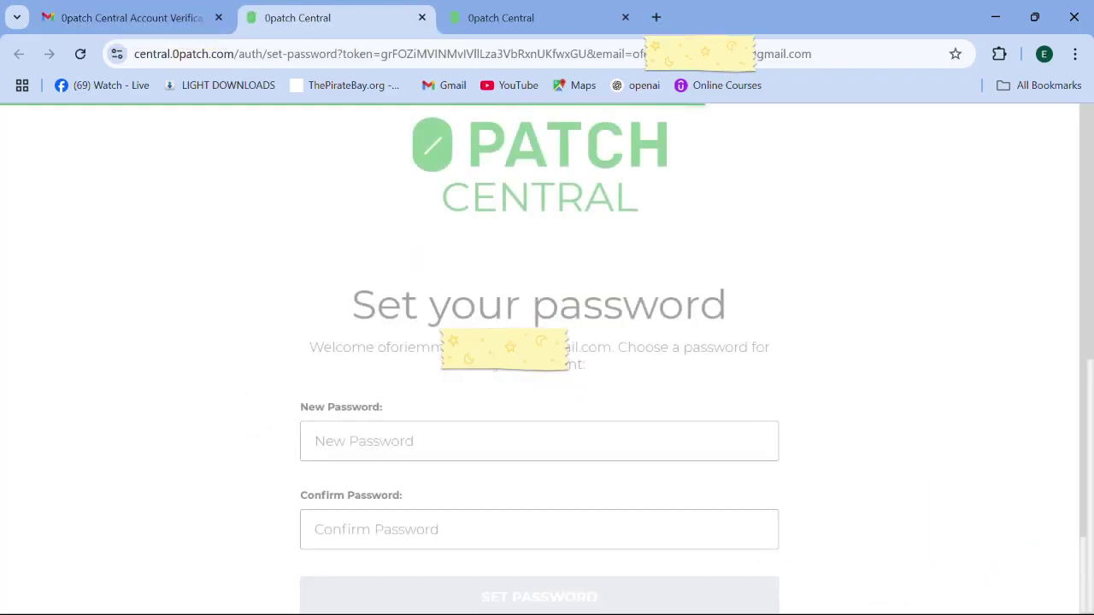
Set your own account password, entering it twice, instead of the suggested one.
{"action": "scroll", "coordinate": [419, 419], "scroll_direction": "down", "scroll_amount": 1}
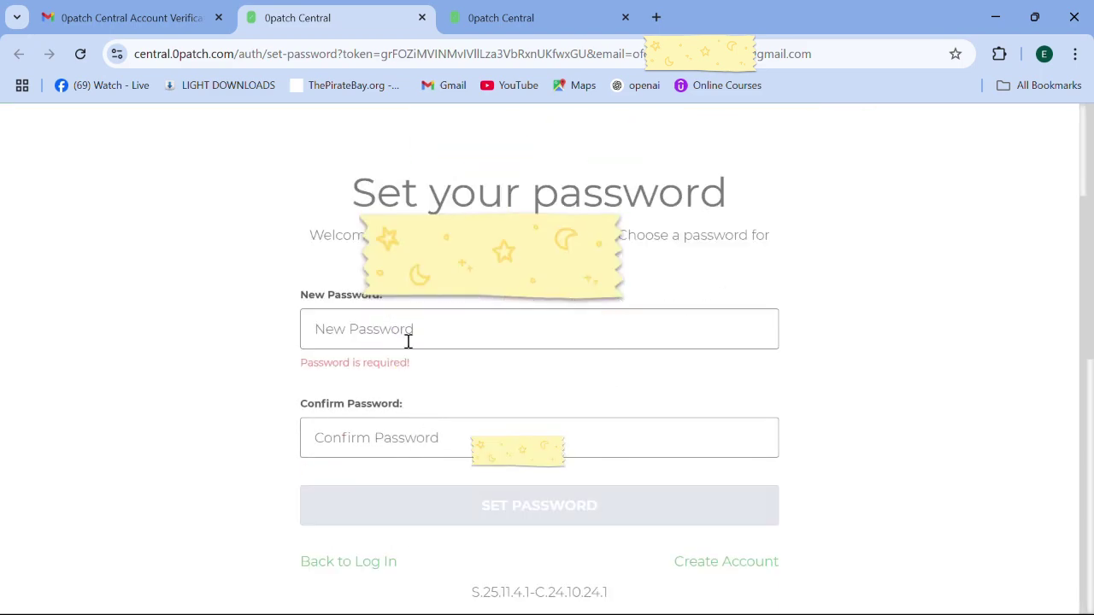
{"action": "left_click", "coordinate": [432, 327]}
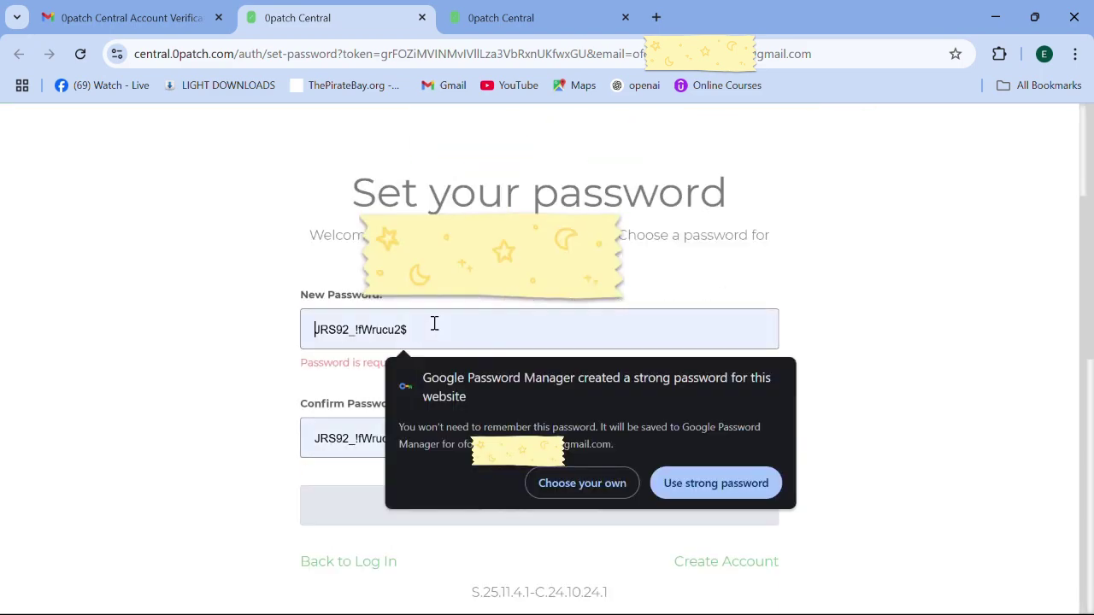
{"action": "left_click", "coordinate": [589, 484]}
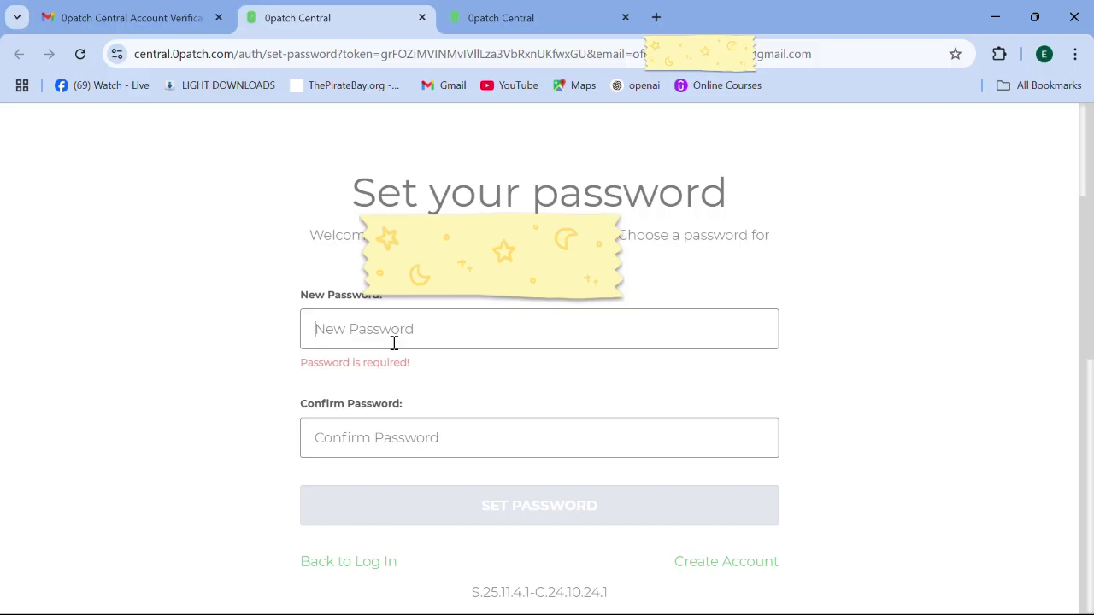
{"action": "type", "text": "•••••••••••"}
{"action": "key", "text": "Tab"}
{"action": "type", "text": "•••••••••••"}
{"action": "left_click", "coordinate": [460, 518]}
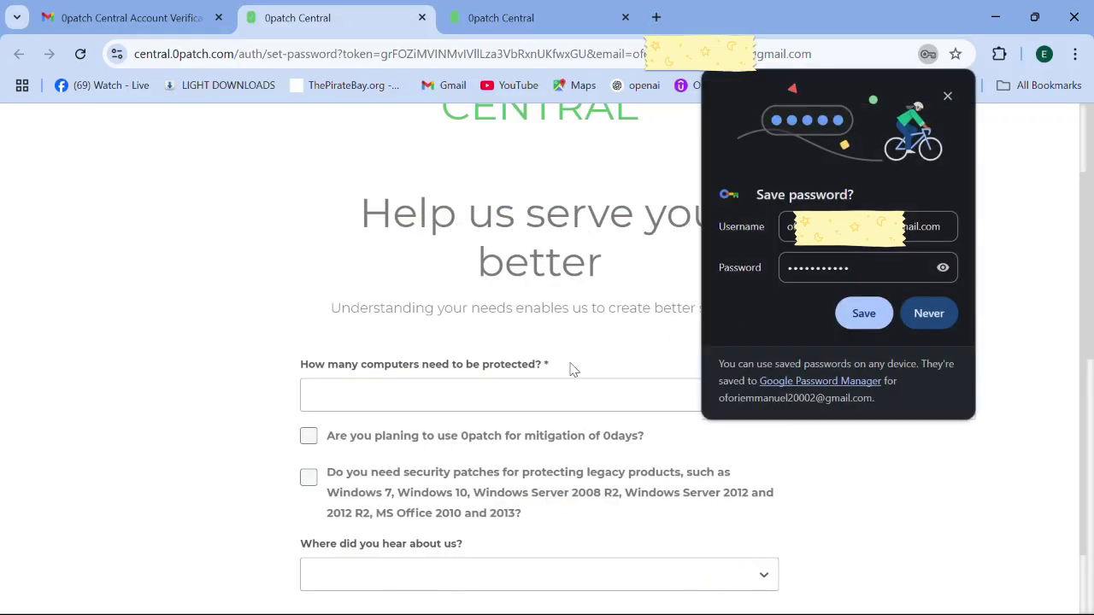
Save the password in Chrome and answer 1-9 computer(s) in the questionnaire.
{"action": "left_click", "coordinate": [861, 314]}
{"action": "left_click", "coordinate": [461, 403]}
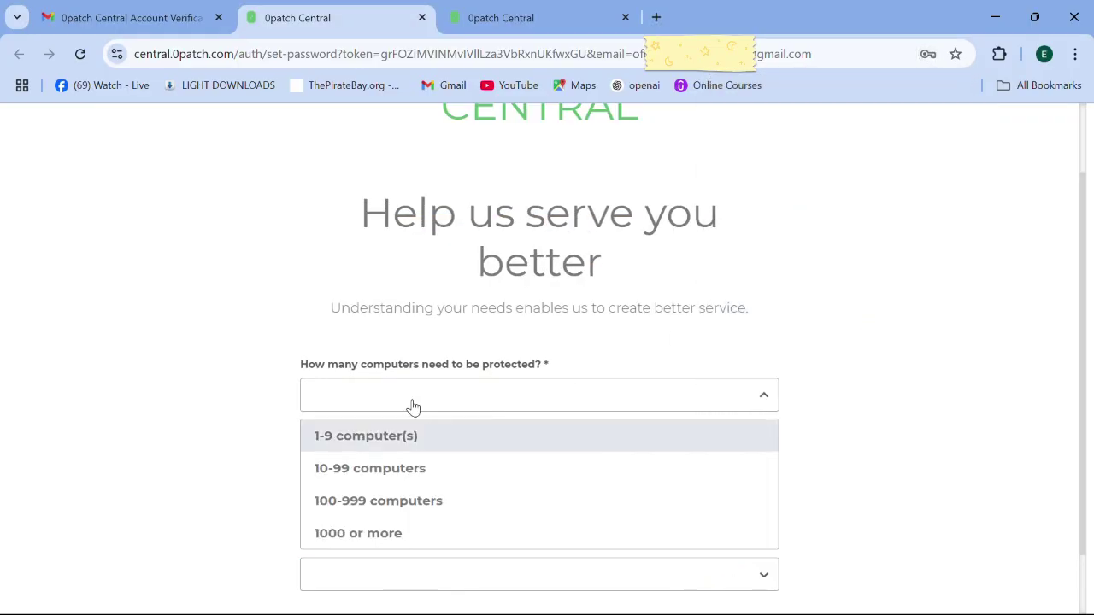
{"action": "left_click", "coordinate": [884, 359]}
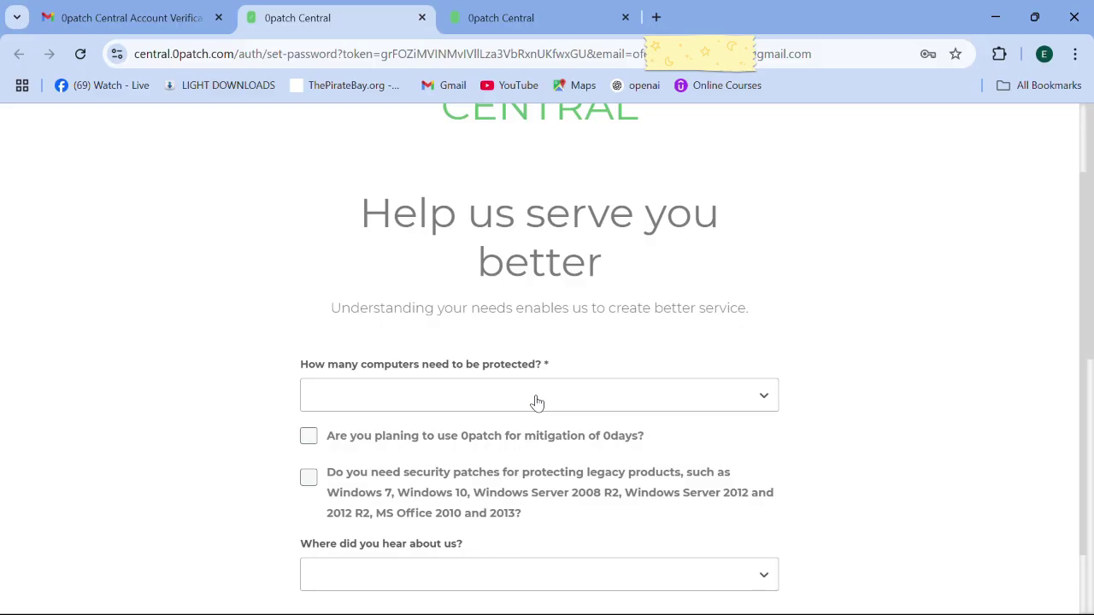
{"action": "left_click", "coordinate": [484, 407]}
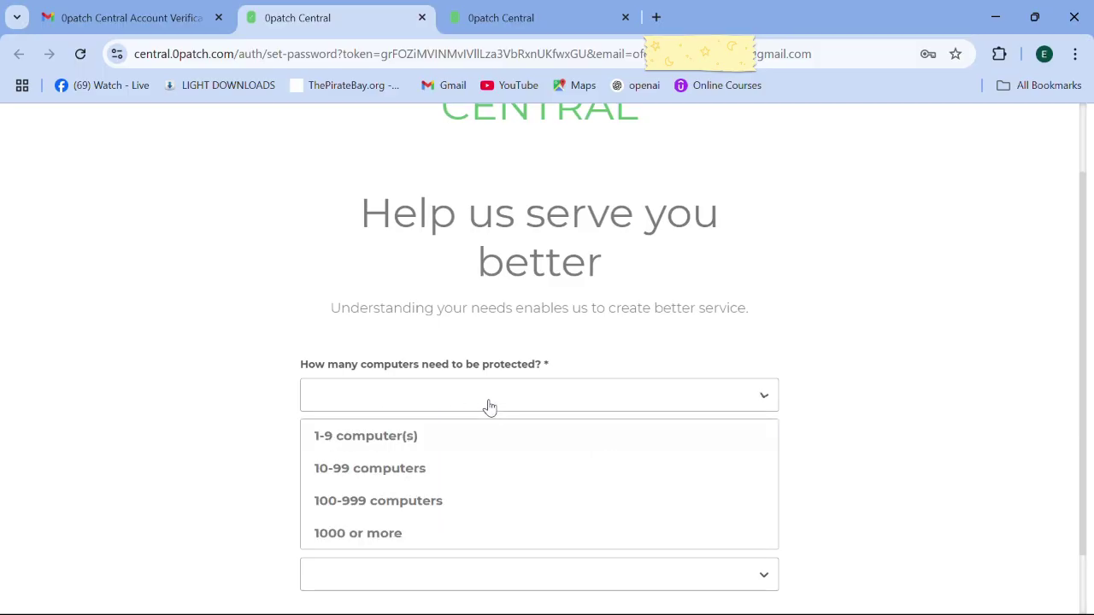
{"action": "left_click", "coordinate": [389, 447]}
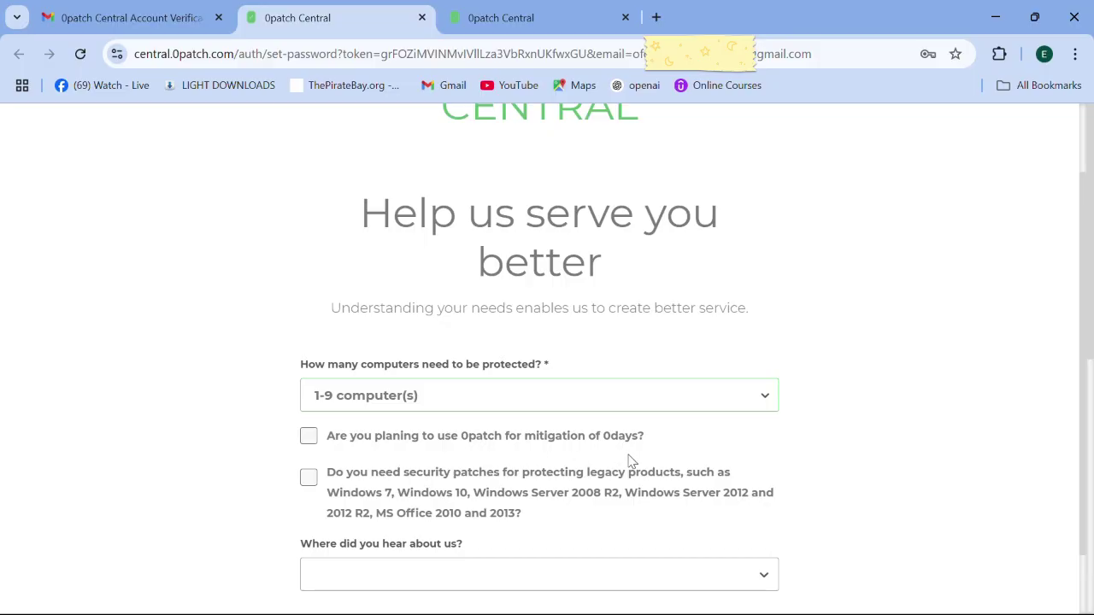
Tick both yes questions, choose Social media as the referral source, and submit the questionnaire.
{"action": "scroll", "coordinate": [476, 462], "scroll_direction": "down", "scroll_amount": 1}
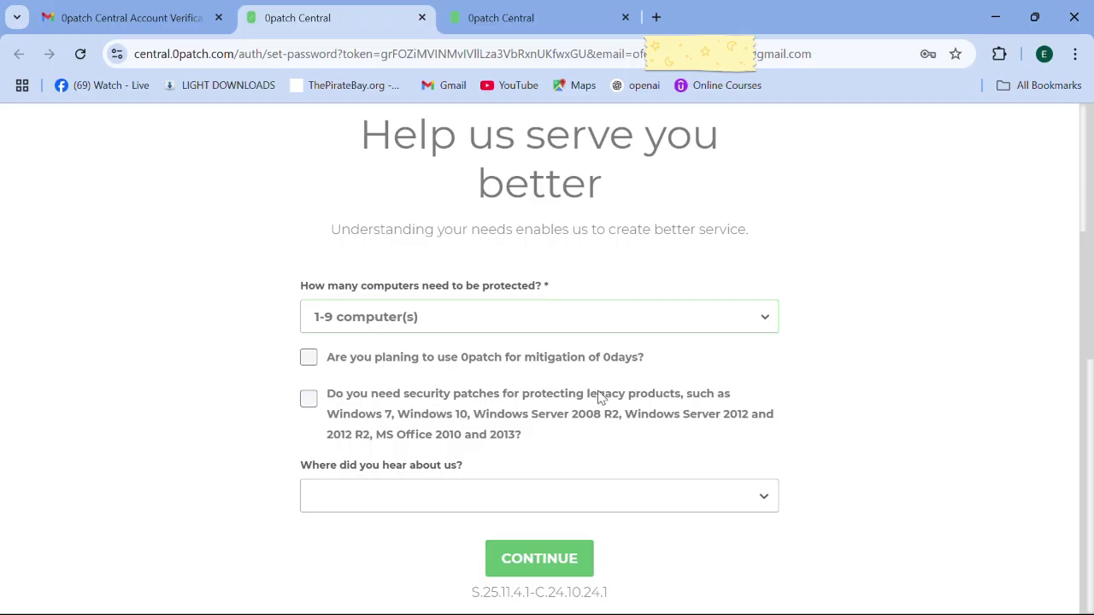
{"action": "left_click", "coordinate": [456, 397]}
{"action": "left_click", "coordinate": [452, 499]}
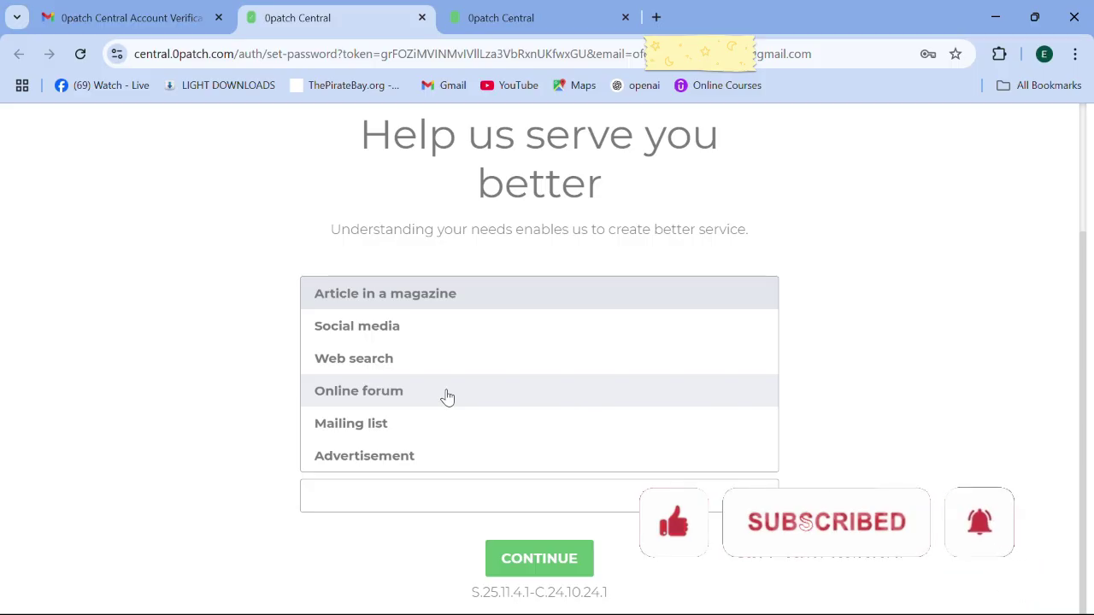
{"action": "left_click", "coordinate": [419, 327]}
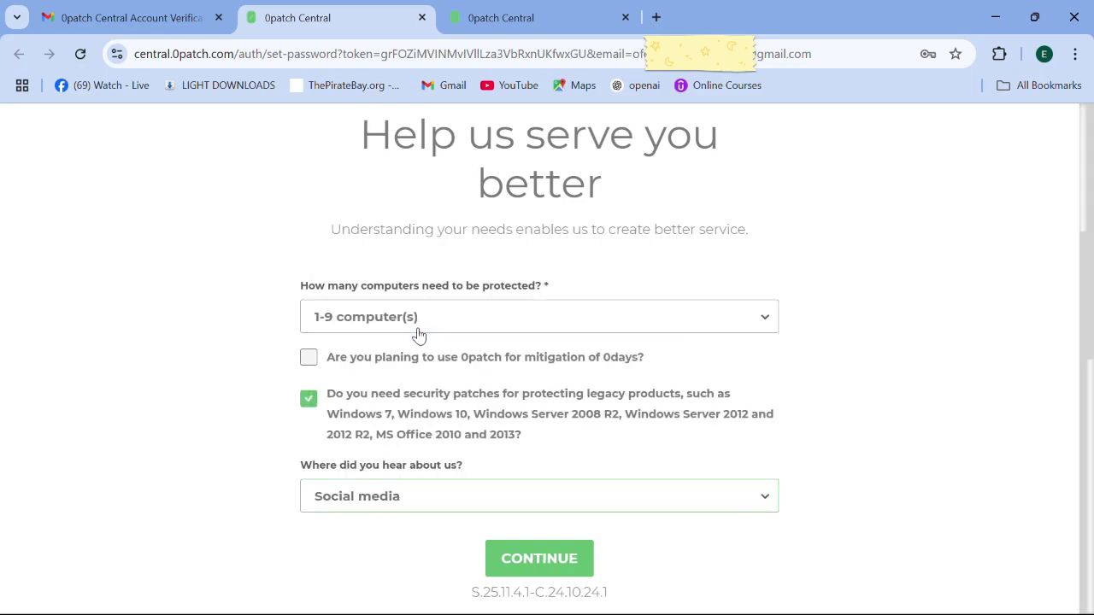
{"action": "left_click", "coordinate": [309, 358]}
{"action": "scroll", "coordinate": [491, 476], "scroll_direction": "down", "scroll_amount": 2}
{"action": "left_click", "coordinate": [558, 423]}
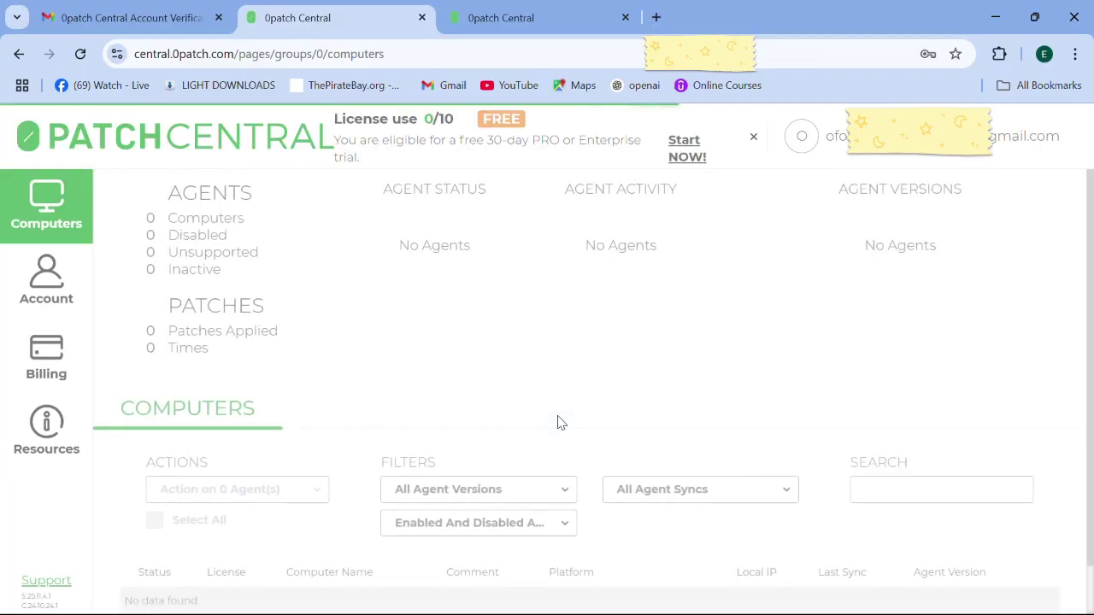
Check the loaded Computers dashboard showing 0/10 licenses used, then open and close the Start menu.
{"action": "scroll", "coordinate": [572, 390], "scroll_direction": "down", "scroll_amount": 1}
{"action": "scroll", "coordinate": [573, 389], "scroll_direction": "up", "scroll_amount": 1}
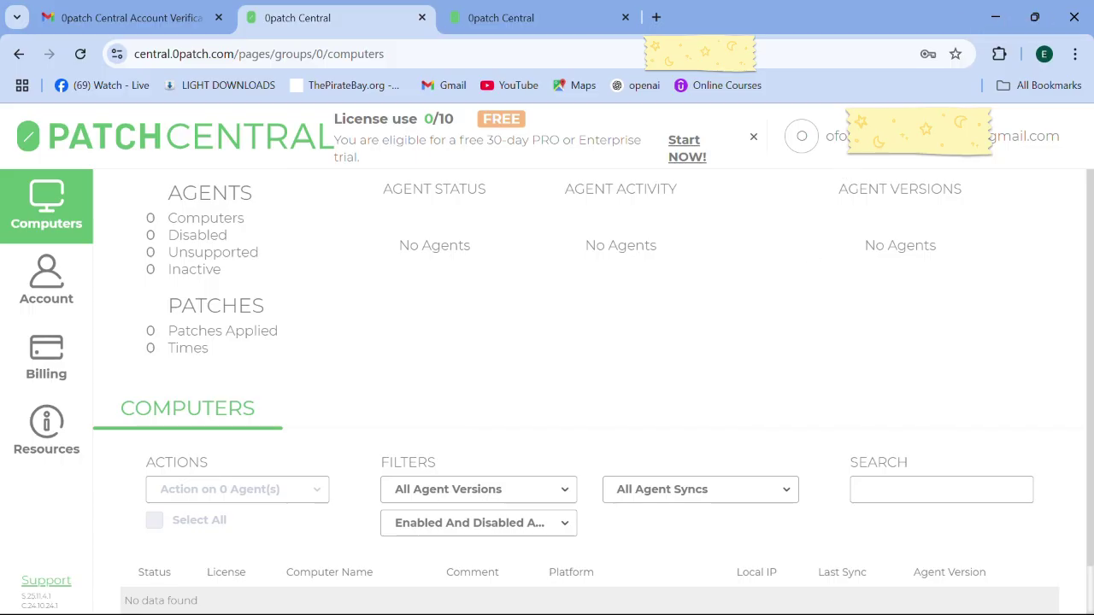
{"action": "key", "text": "super"}
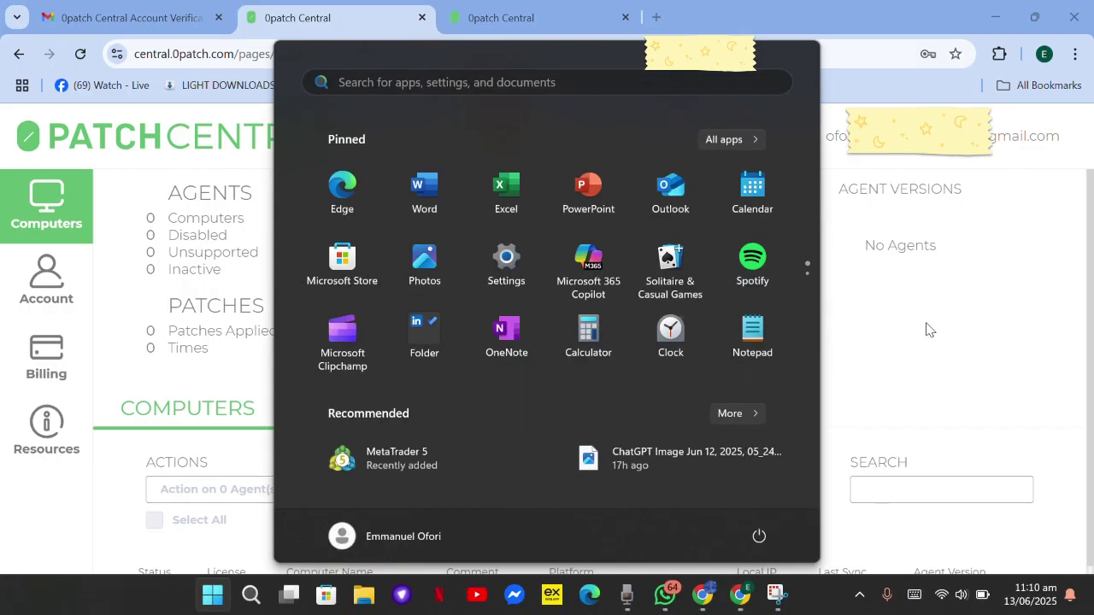
{"action": "key", "text": "super"}
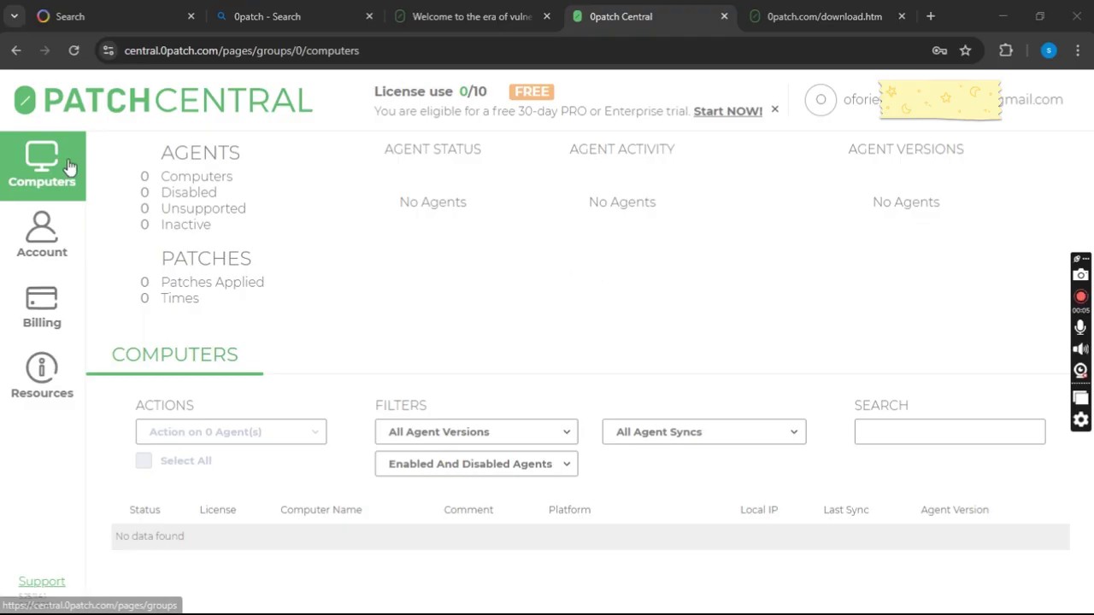
Go to the Resources page with the Windows agent download, then minimize Chrome to the desktop.
{"action": "left_click", "coordinate": [43, 369]}
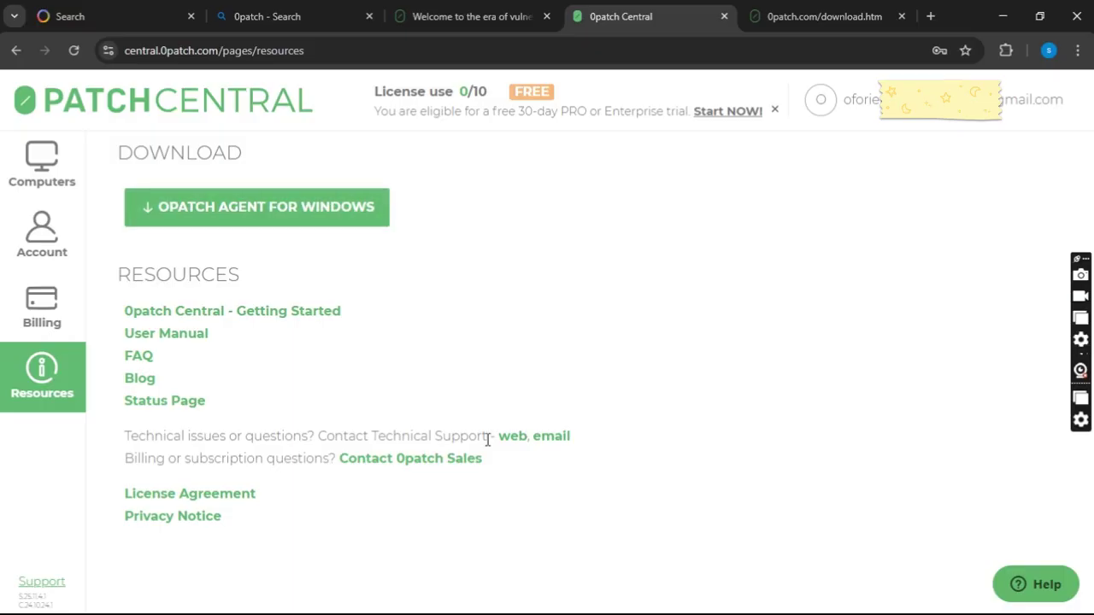
{"action": "left_click", "coordinate": [1005, 16]}
{"action": "mouse_move", "coordinate": [320, 607]}
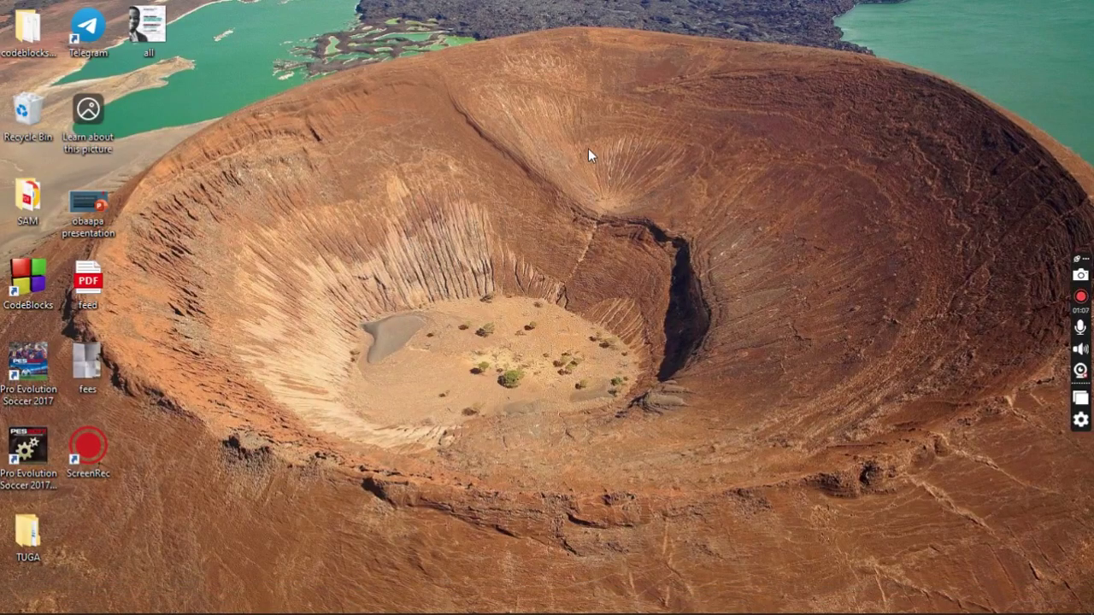
Browse File Explorer to Downloads > Programs and select 0PatchInstaller_22.11.11.10550.
{"action": "key", "text": "super+e"}
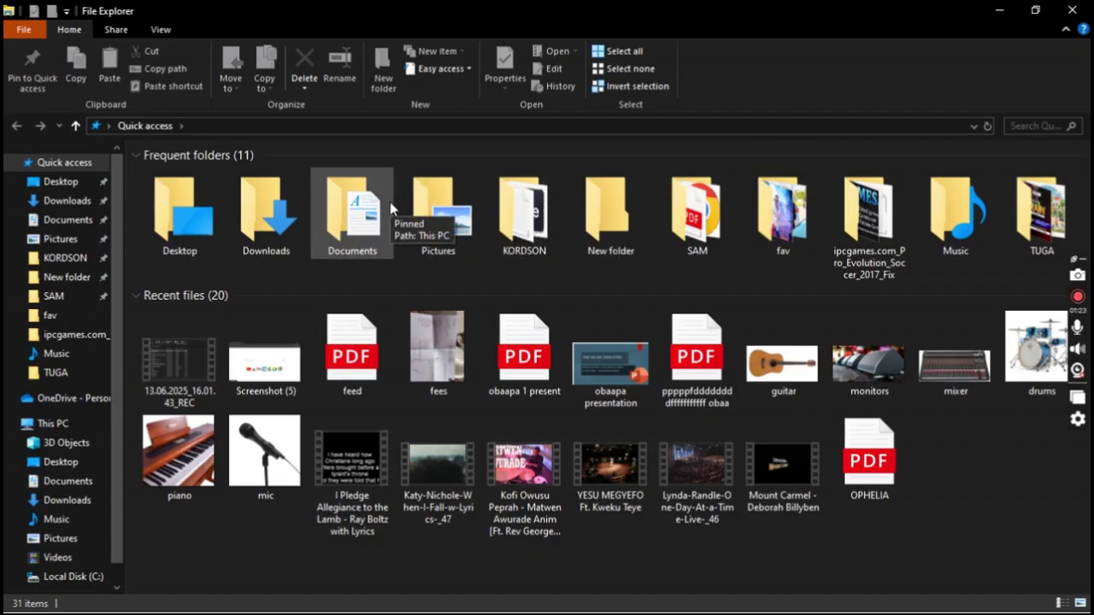
{"action": "left_click", "coordinate": [68, 205]}
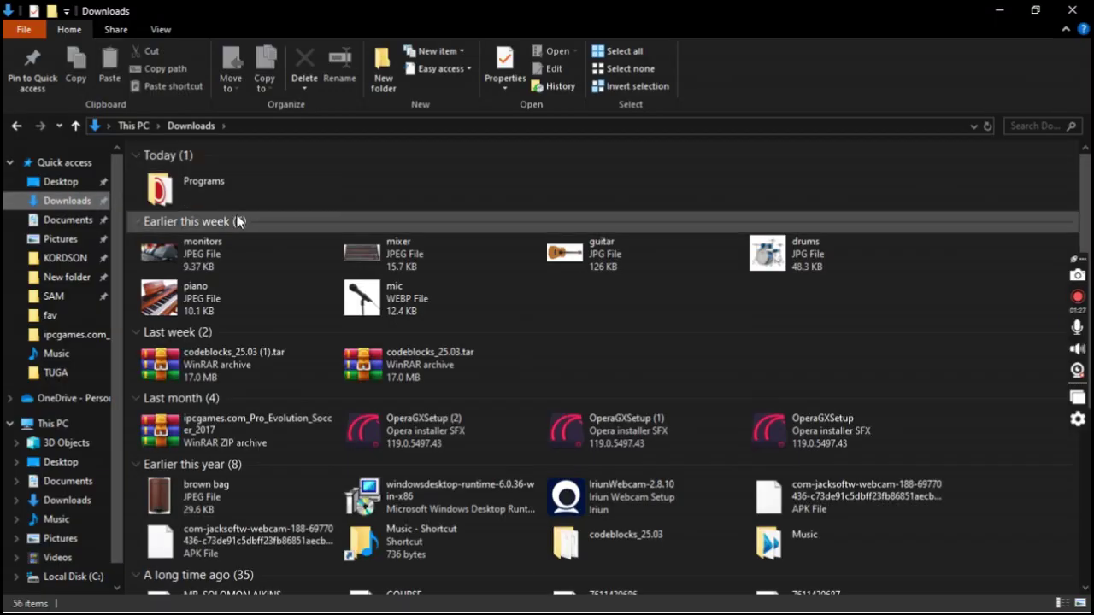
{"action": "double_click", "coordinate": [216, 191]}
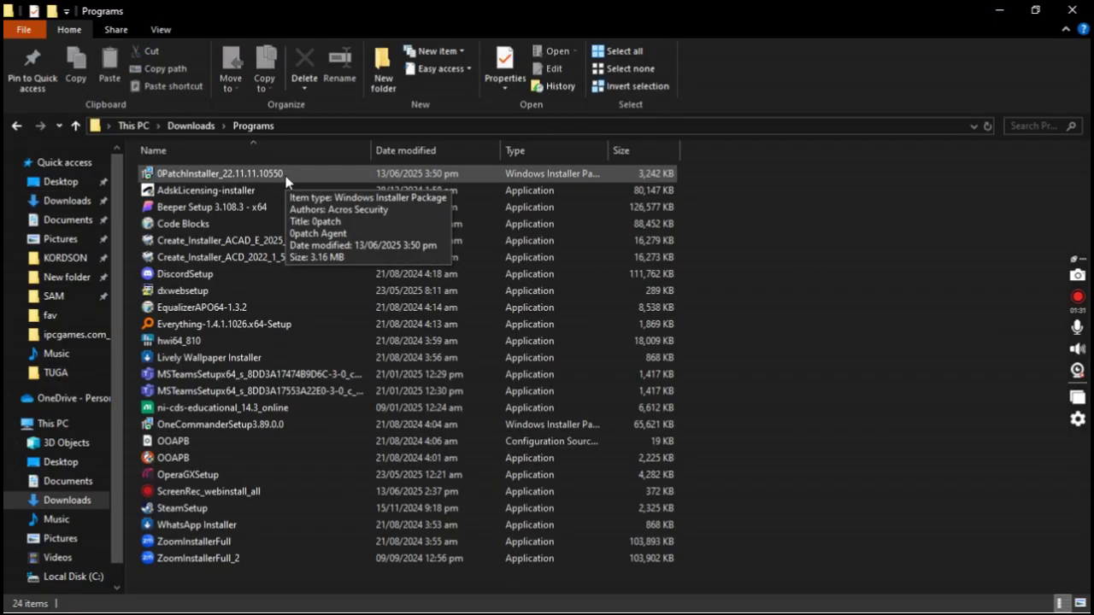
{"action": "left_click", "coordinate": [306, 176]}
Install the 0patch Agent into C:\Program Files (x86)\0patch\ after accepting the licence agreement.
{"action": "double_click", "coordinate": [306, 176]}
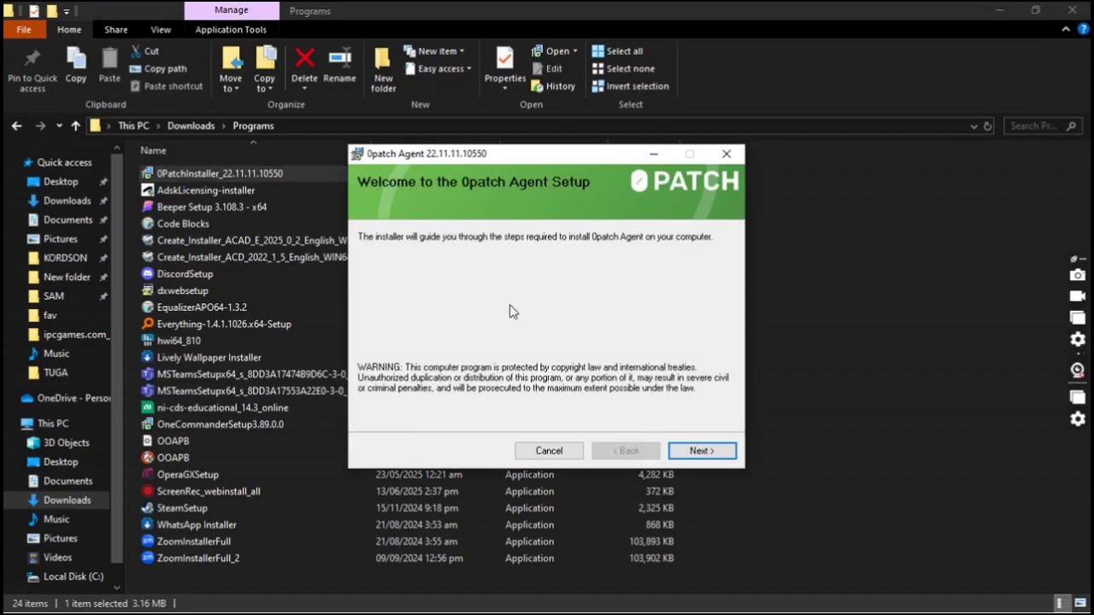
{"action": "left_click", "coordinate": [700, 451]}
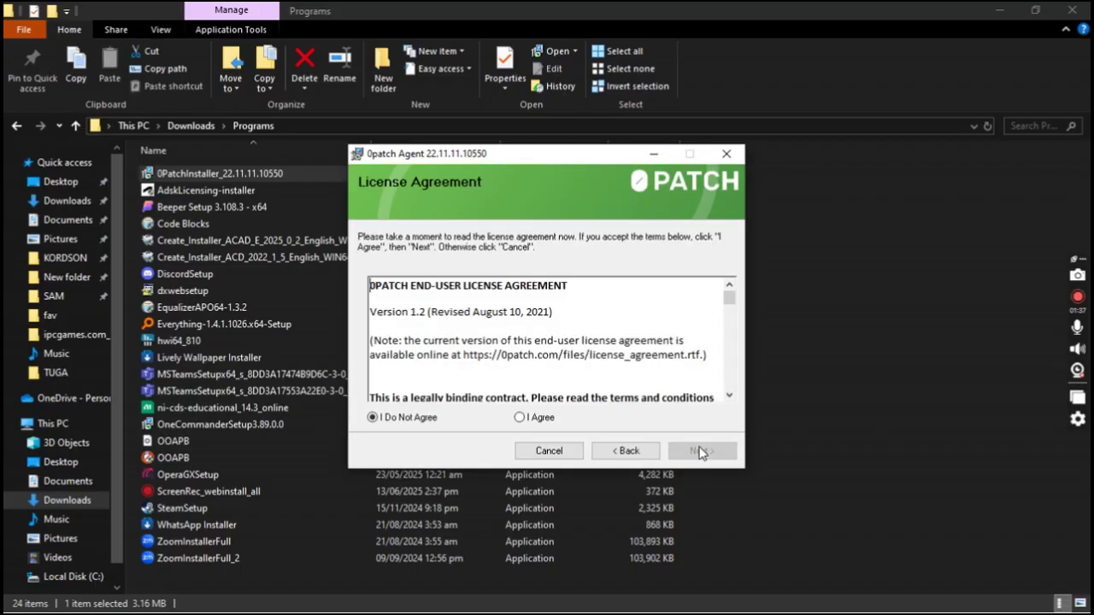
{"action": "left_click", "coordinate": [519, 417]}
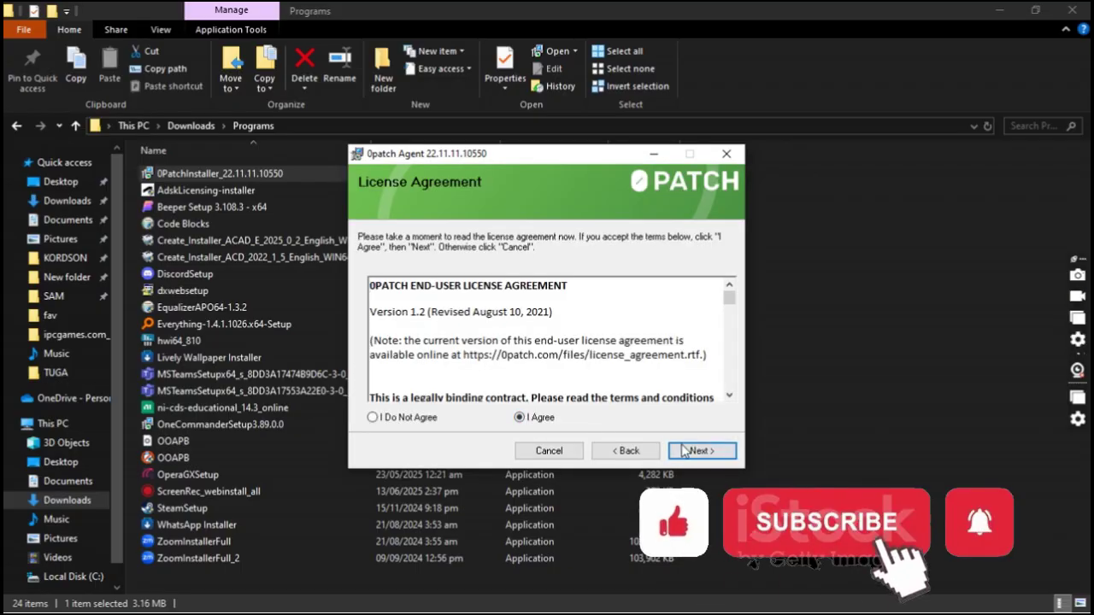
{"action": "left_click", "coordinate": [698, 451]}
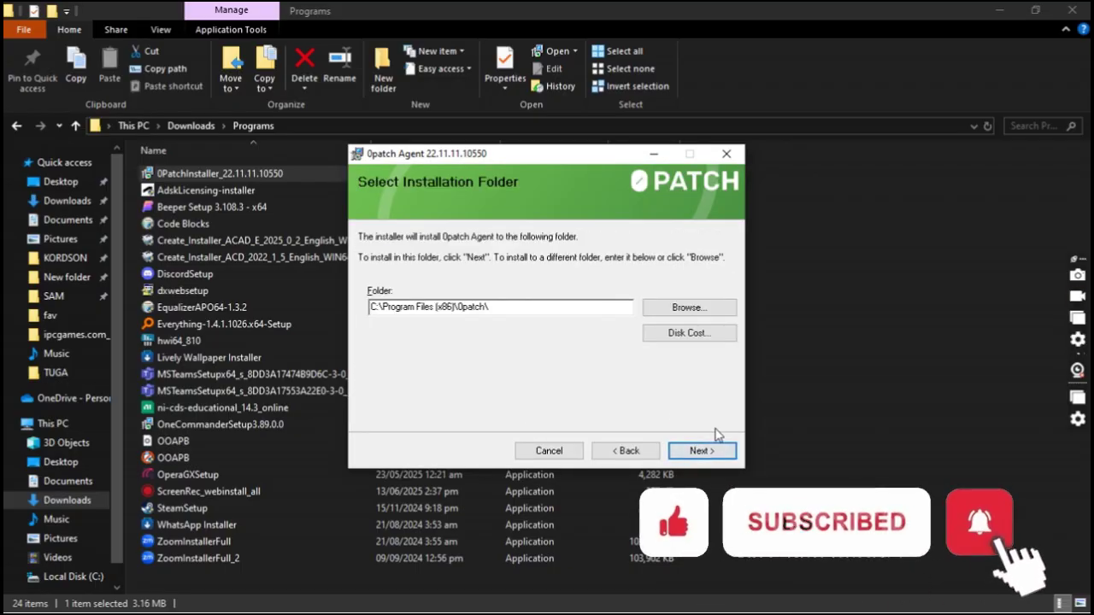
{"action": "left_click", "coordinate": [700, 451]}
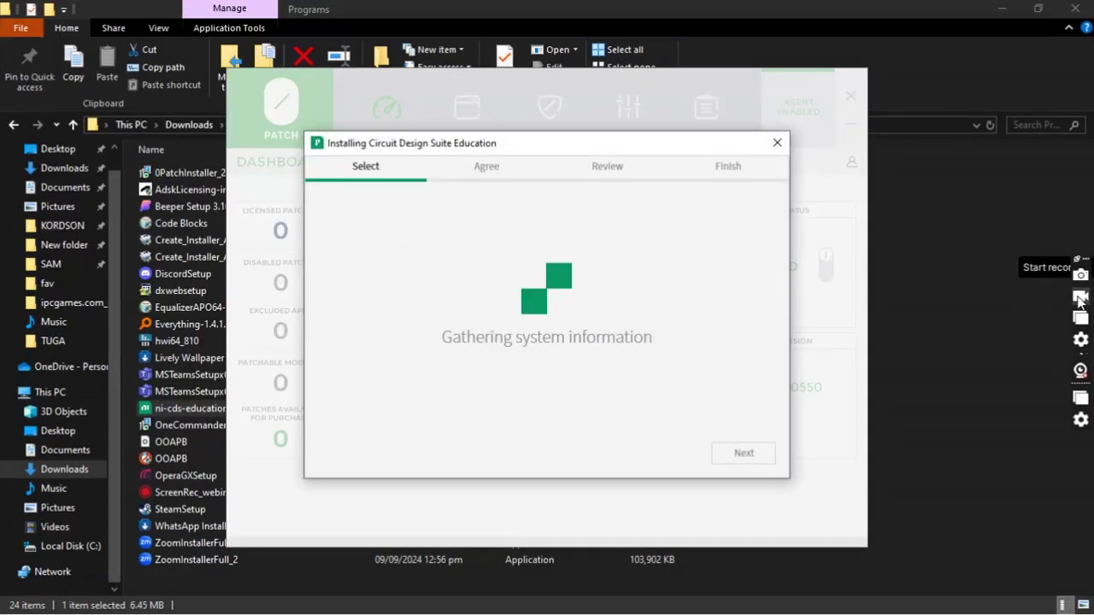
{"action": "left_click", "coordinate": [1078, 298]}
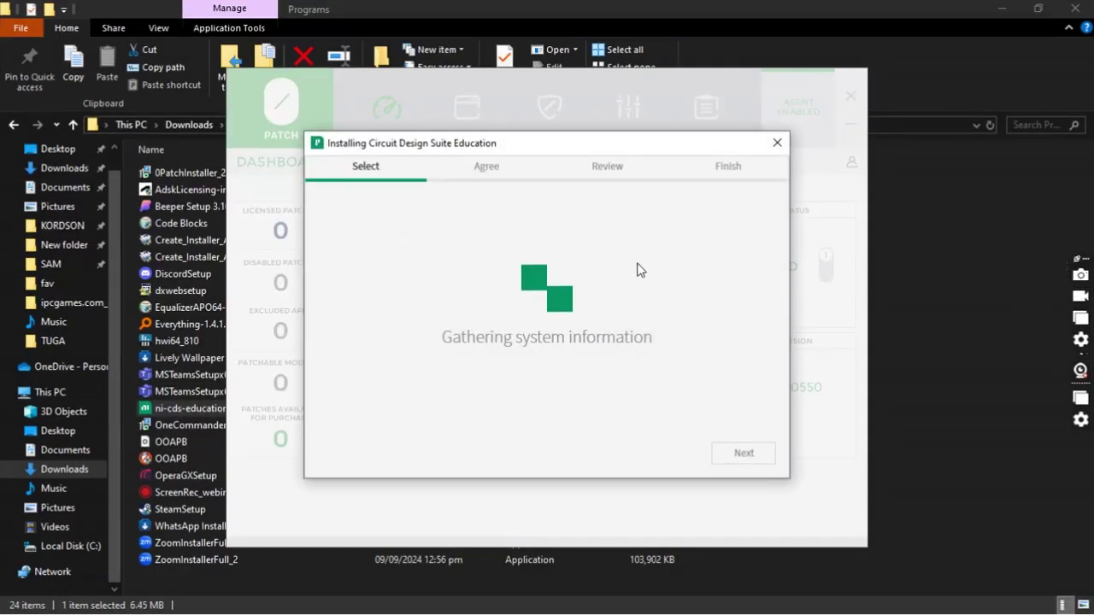
Cancel the stray Circuit Design Suite installer and enter the account e-mail in the Sign In form.
{"action": "left_click", "coordinate": [775, 147]}
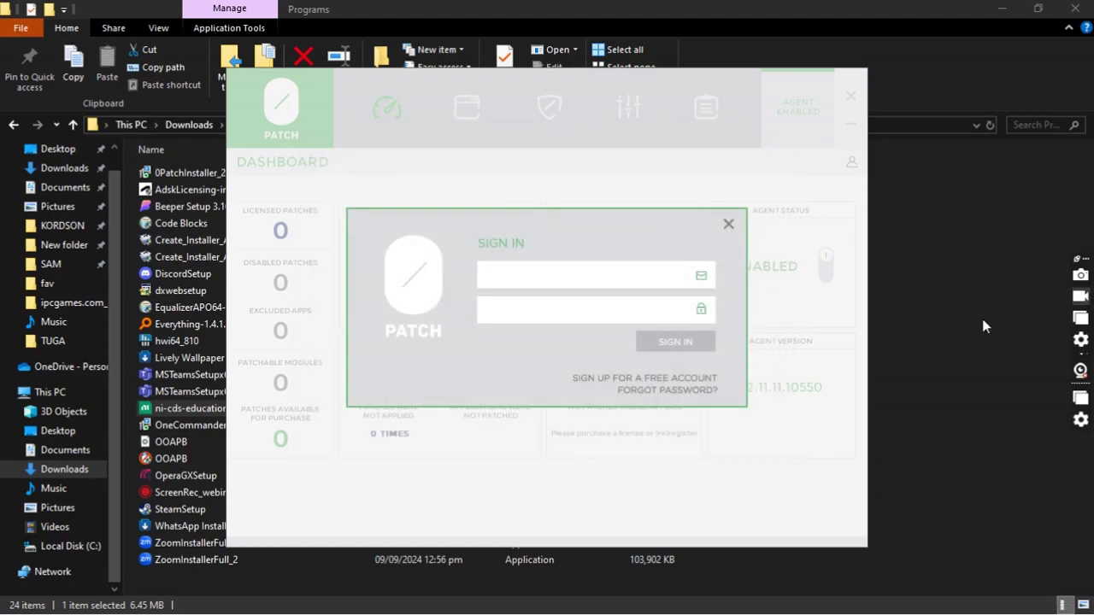
{"action": "left_click", "coordinate": [544, 281]}
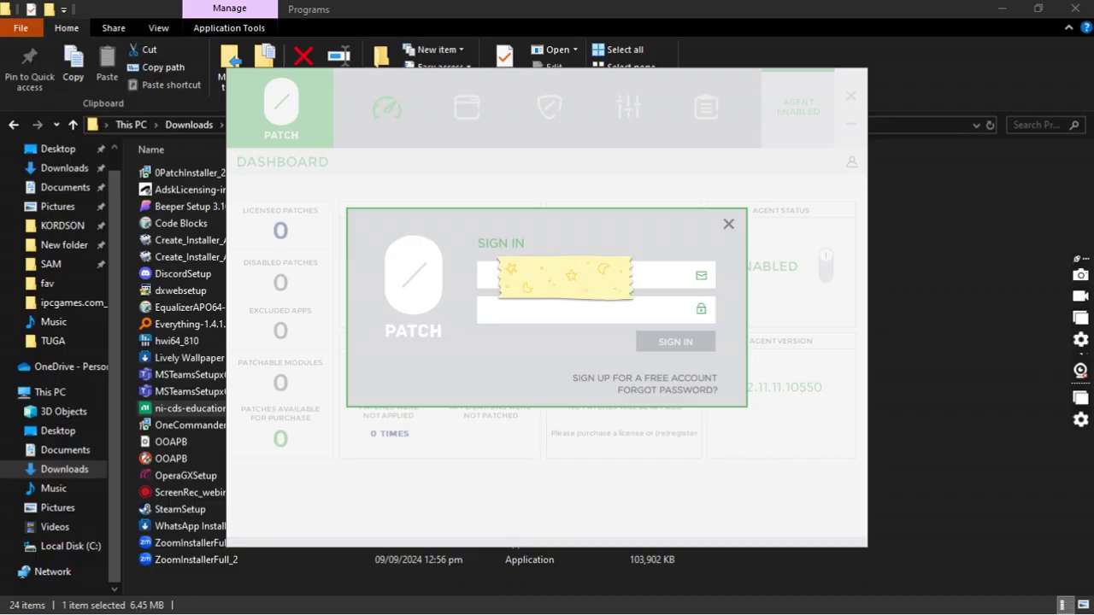
{"action": "type", "text": "of"}
{"action": "type", "text": "om"}
{"action": "type", "text": ".com"}
Enter the account password, clearing the stray character first, and sign in.
{"action": "left_click", "coordinate": [533, 308]}
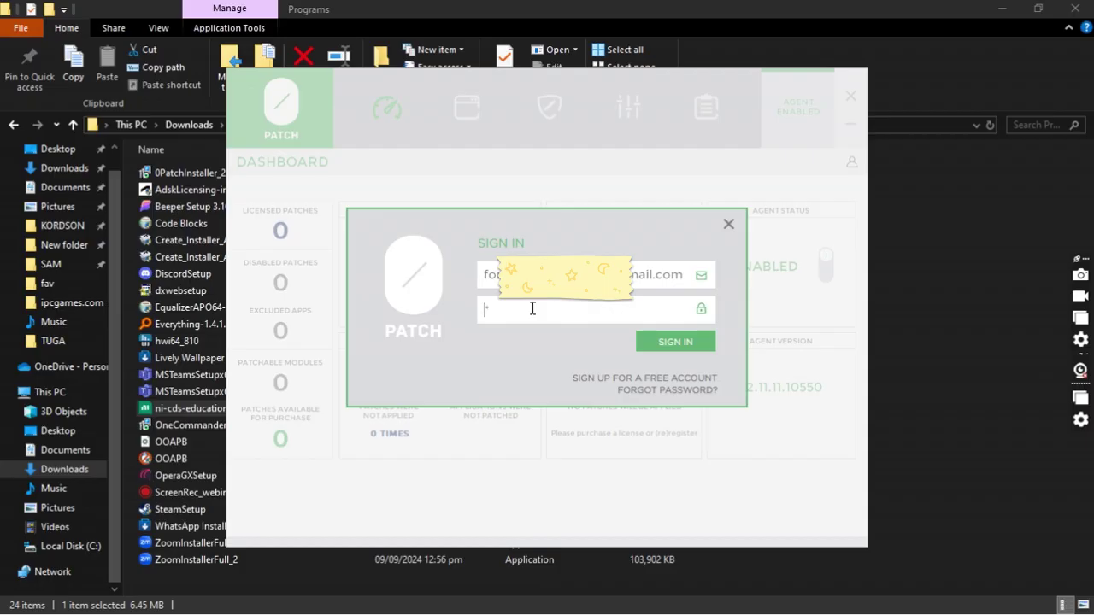
{"action": "key", "text": "BackSpace"}
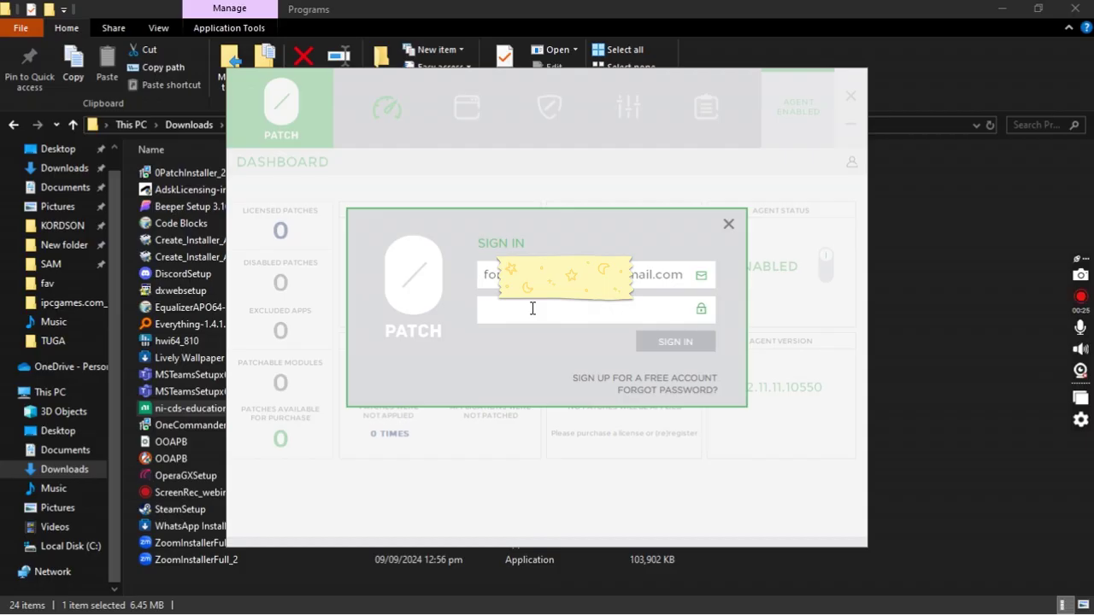
{"action": "type", "text": "*"}
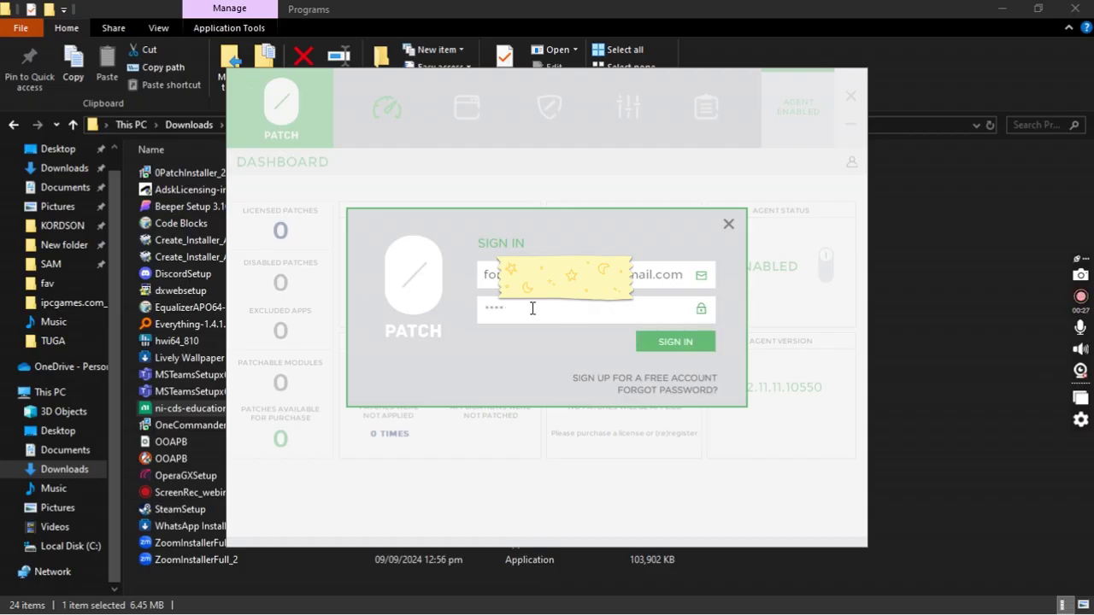
{"action": "type", "text": "**********"}
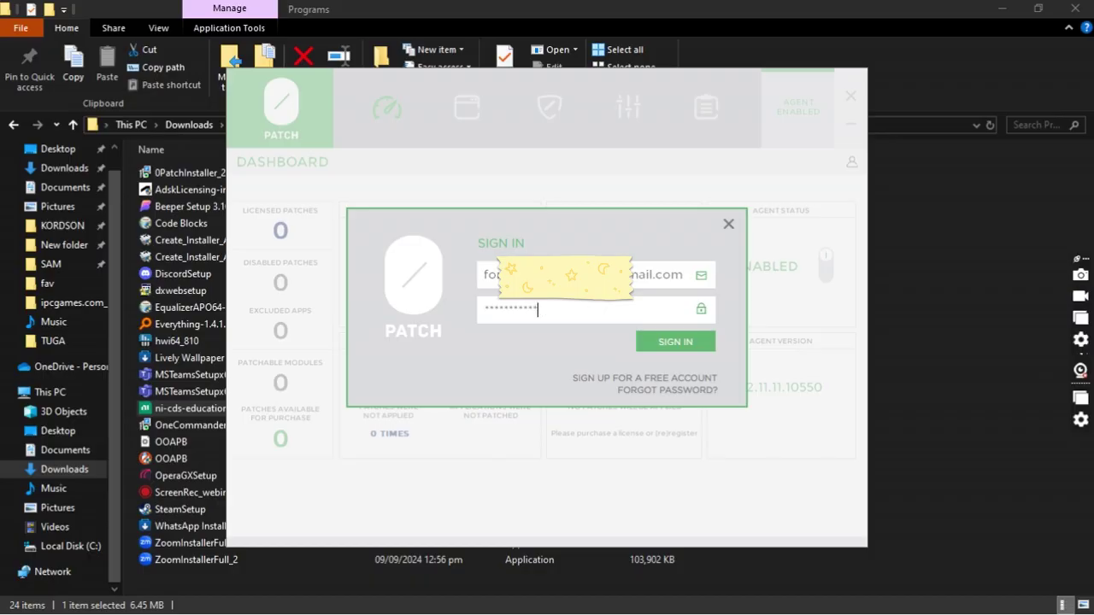
{"action": "left_click", "coordinate": [682, 350]}
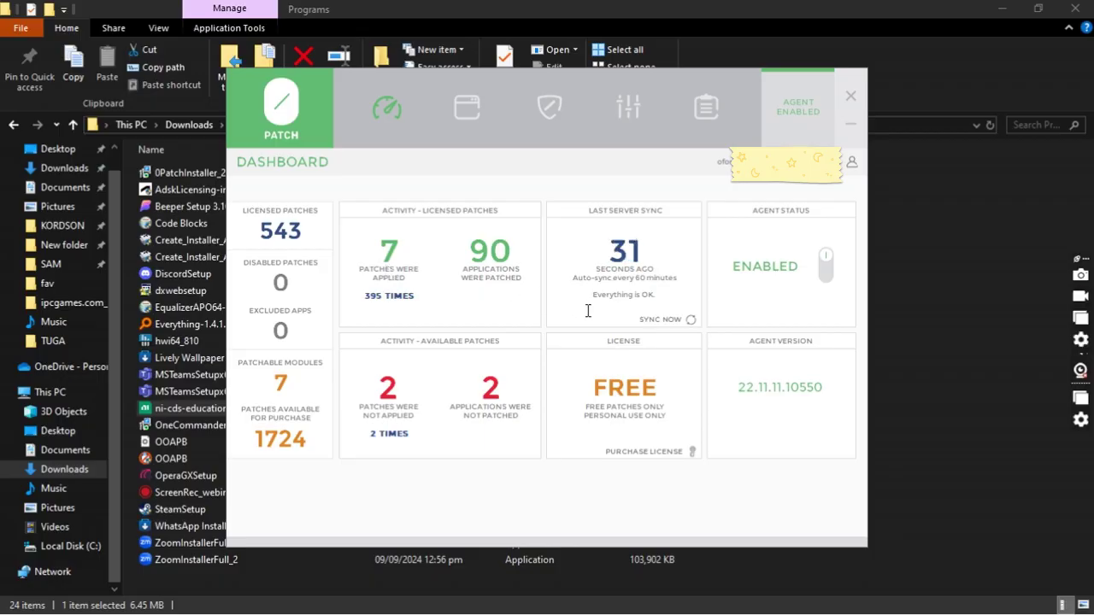
Once sign-in finishes, run Sync Now from the Last Server Sync panel.
{"action": "left_click", "coordinate": [690, 322]}
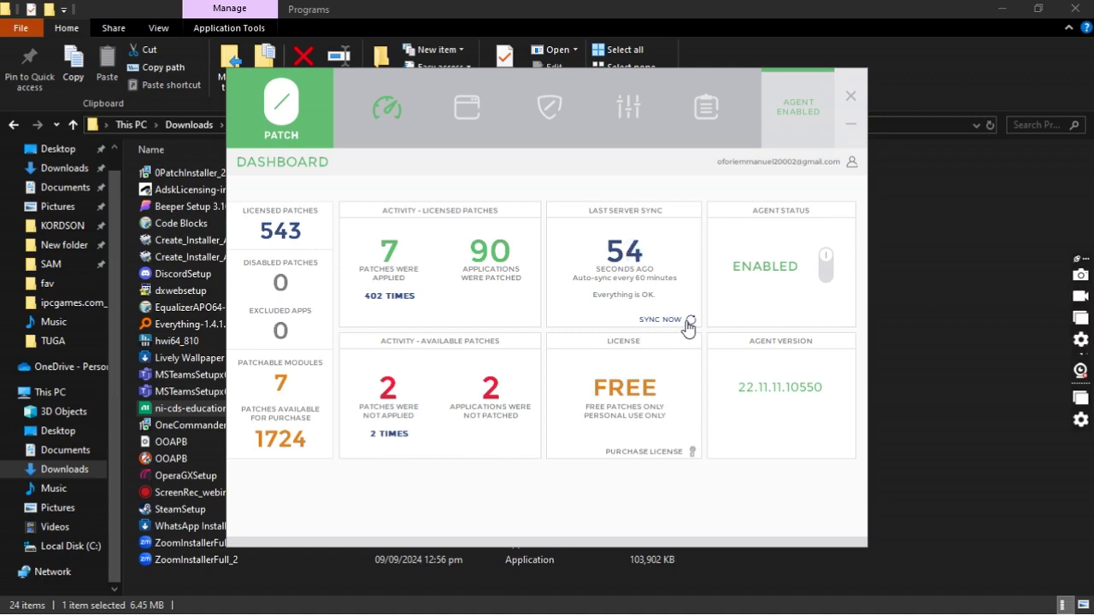
Trigger a second server sync from the Last Server Sync panel.
{"action": "left_click", "coordinate": [687, 323]}
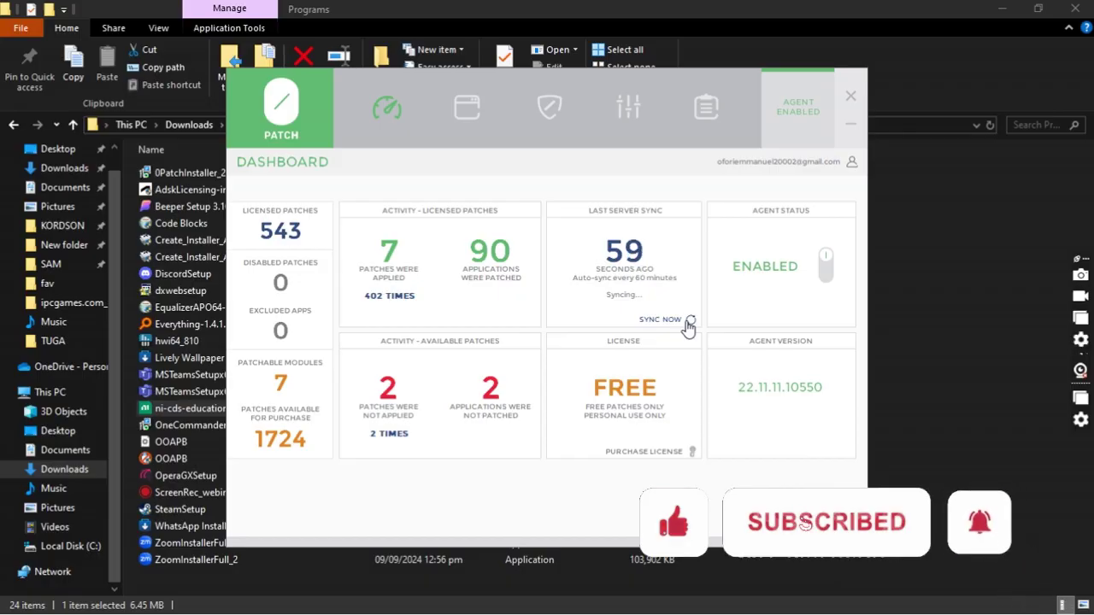